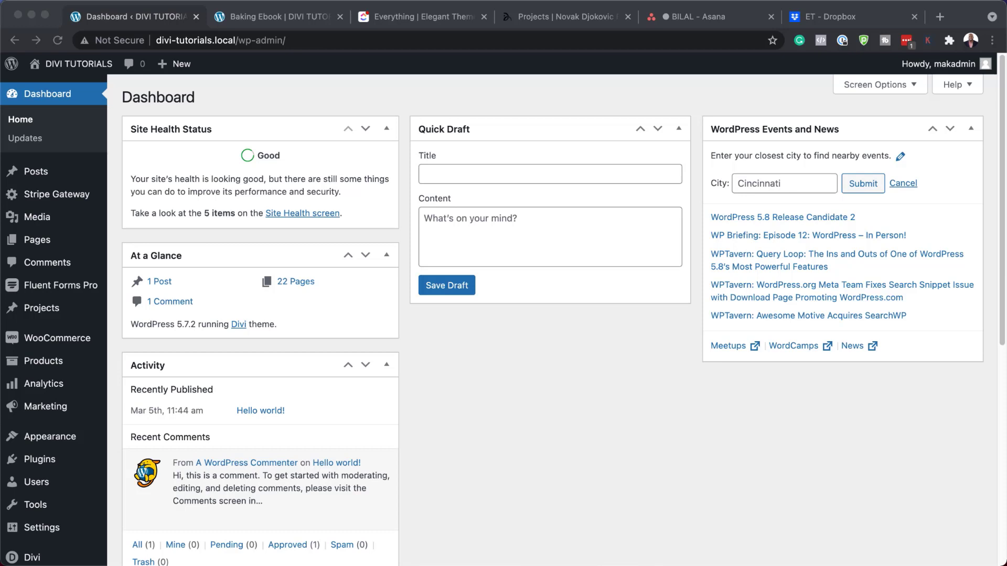
Step: Create a new page titled 'Frosted' and start it from scratch in the Divi Builder
key("super+Tab")
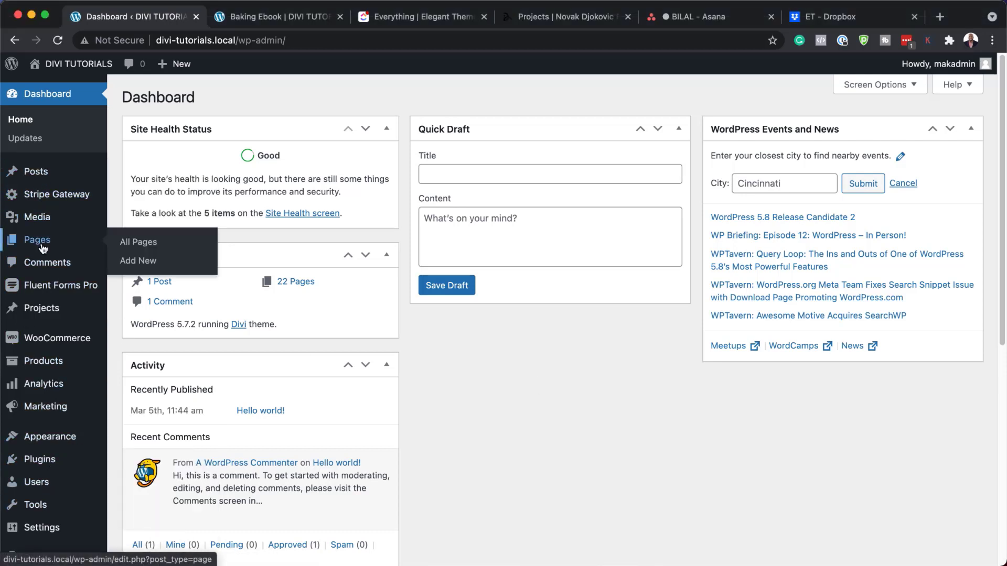
left_click(147, 262)
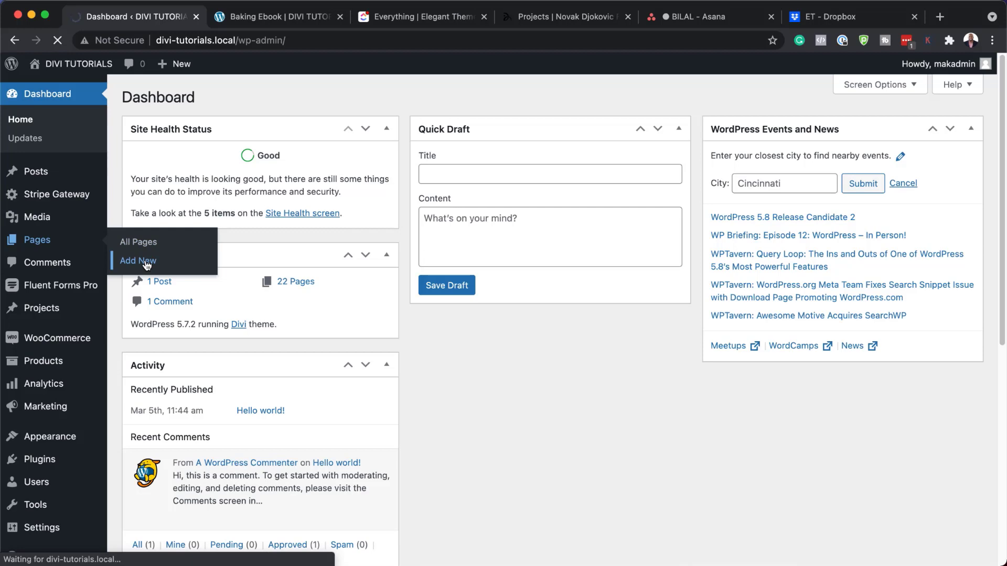
type("Frosted")
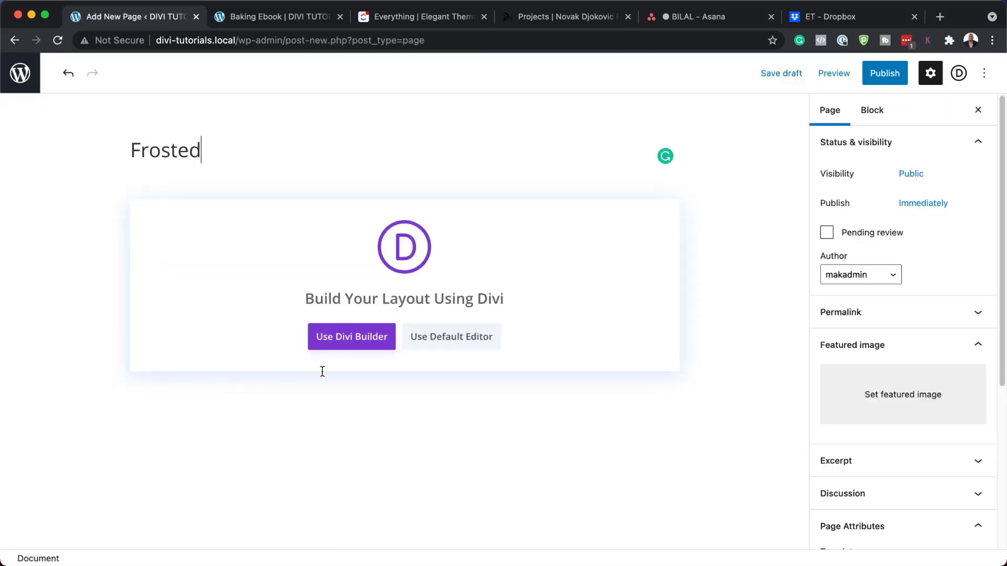
left_click(348, 342)
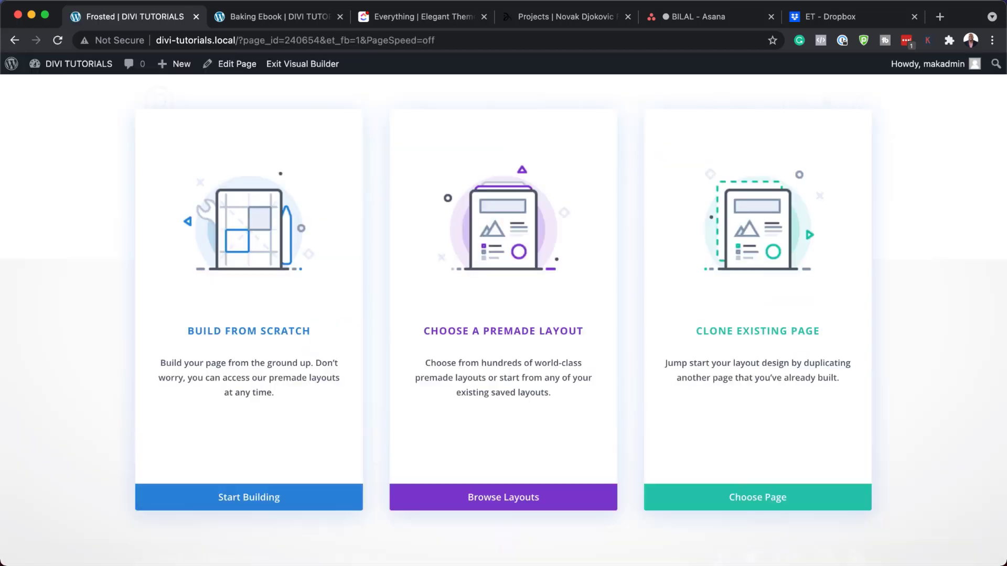
left_click(264, 500)
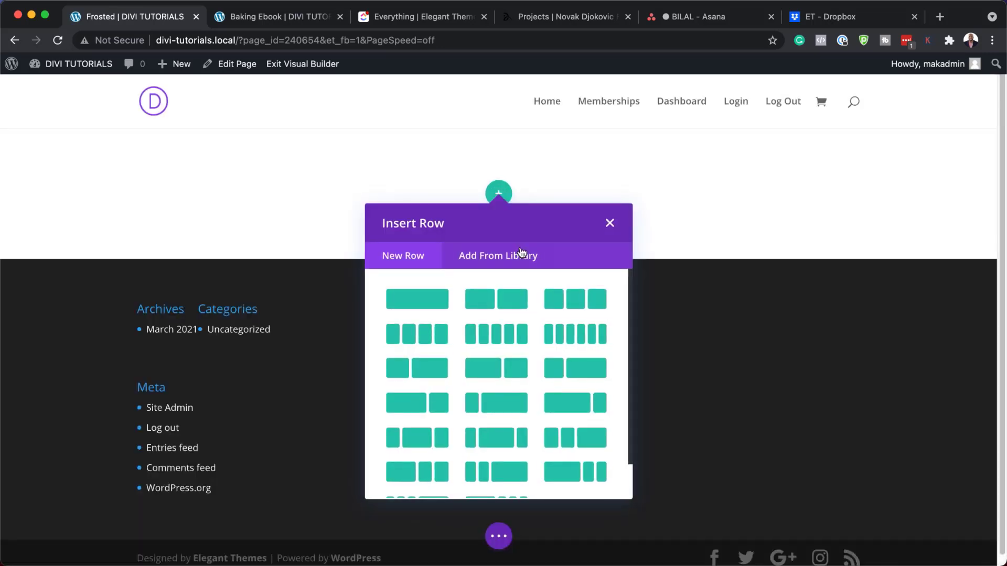
Step: Set the section's background image to the purple mountains photo (psychologist-04.jpg)
left_click(610, 223)
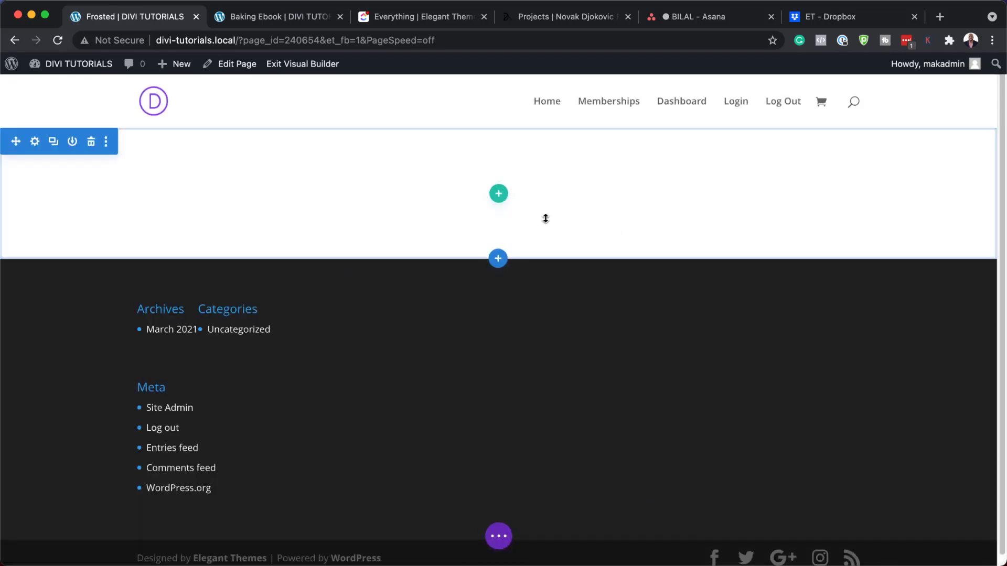
left_click(35, 143)
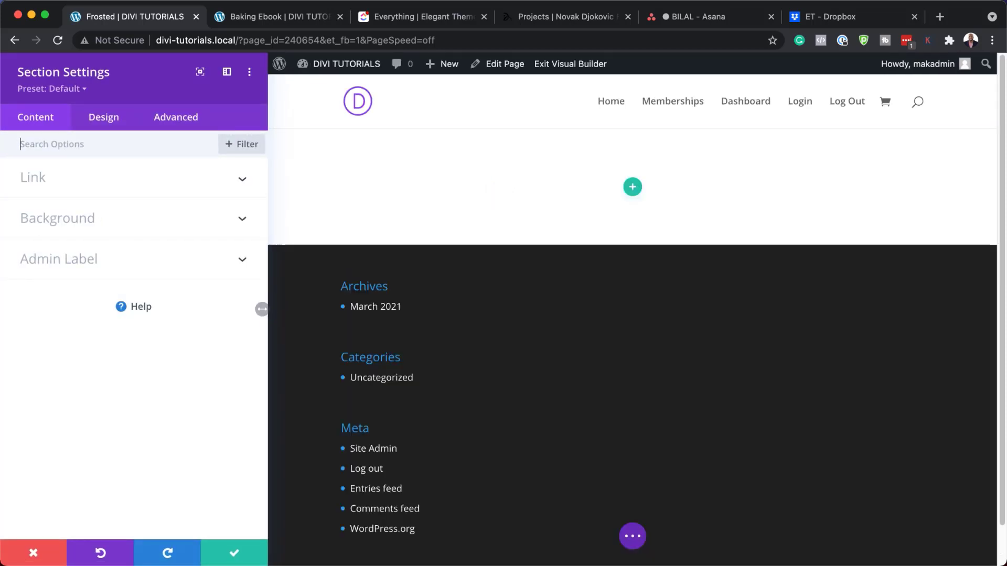
left_click(113, 216)
left_click(83, 217)
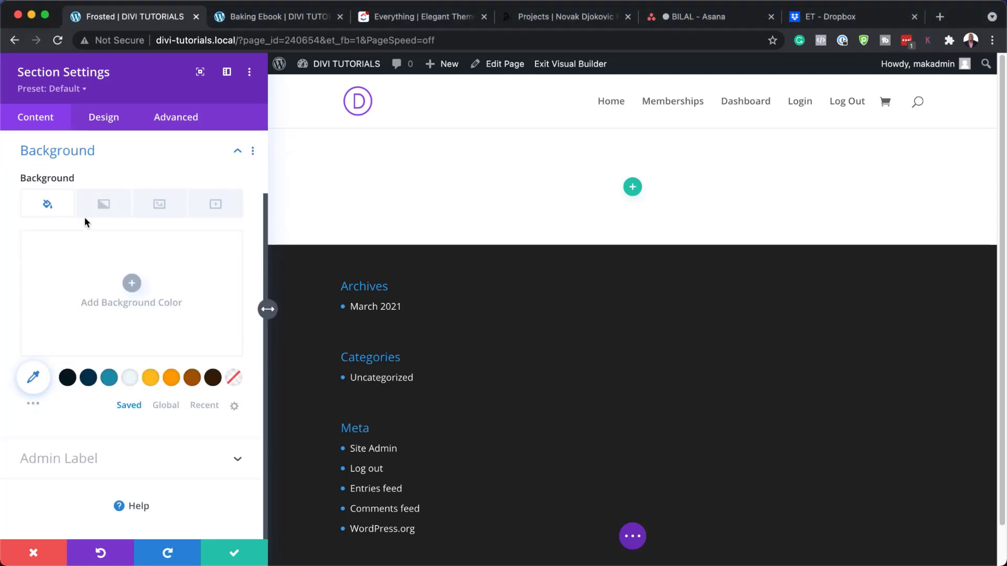
left_click(161, 208)
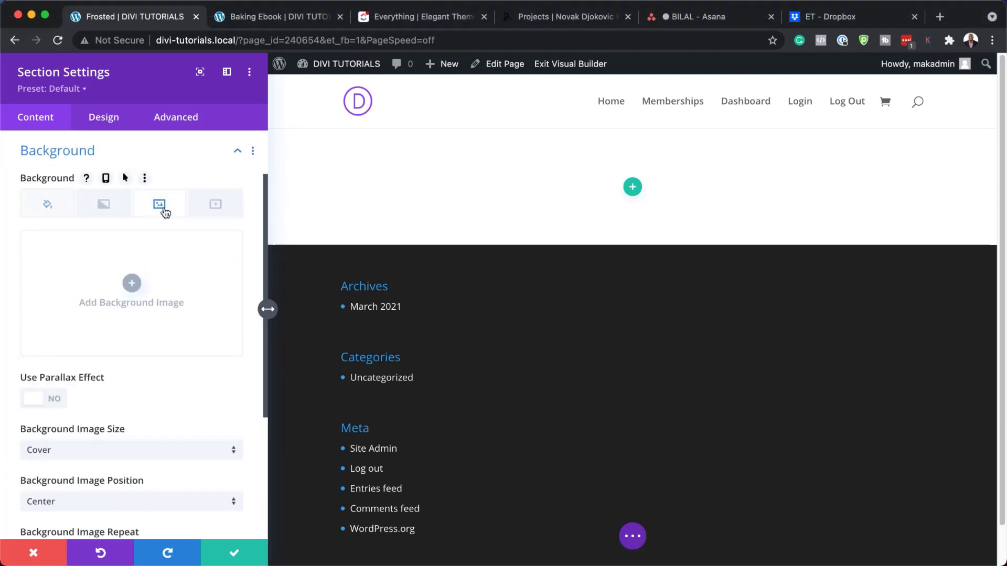
left_click(131, 284)
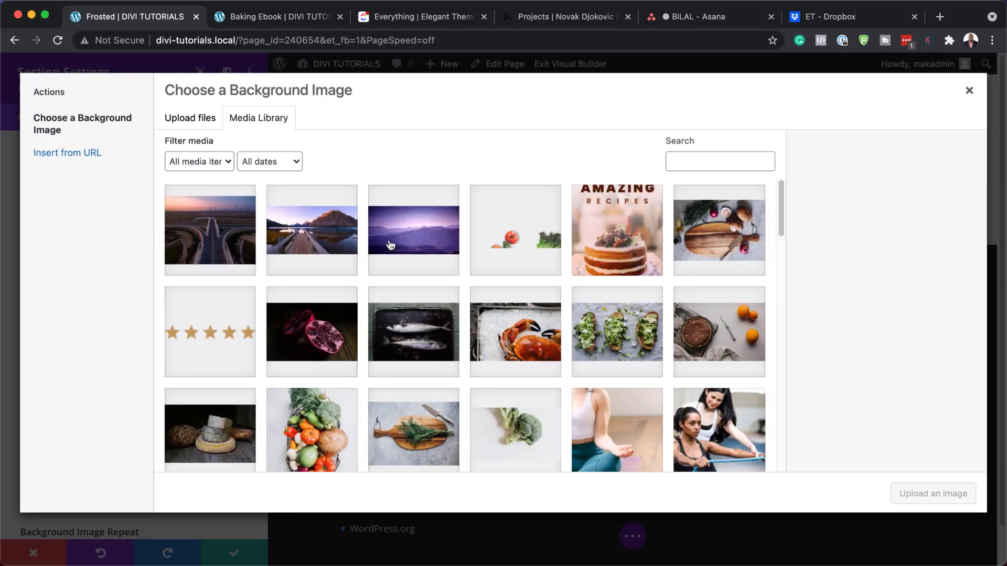
left_click(432, 231)
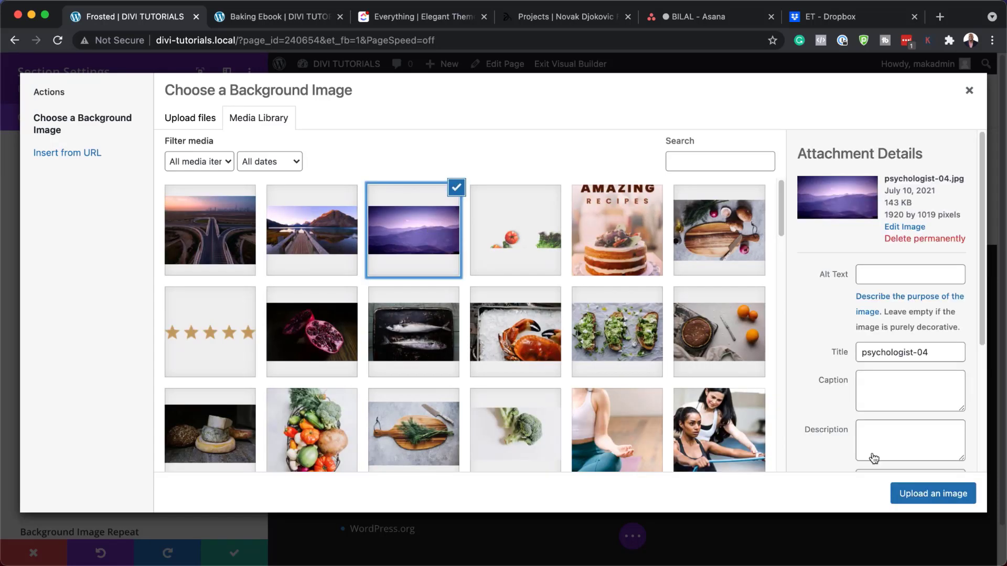
left_click(921, 494)
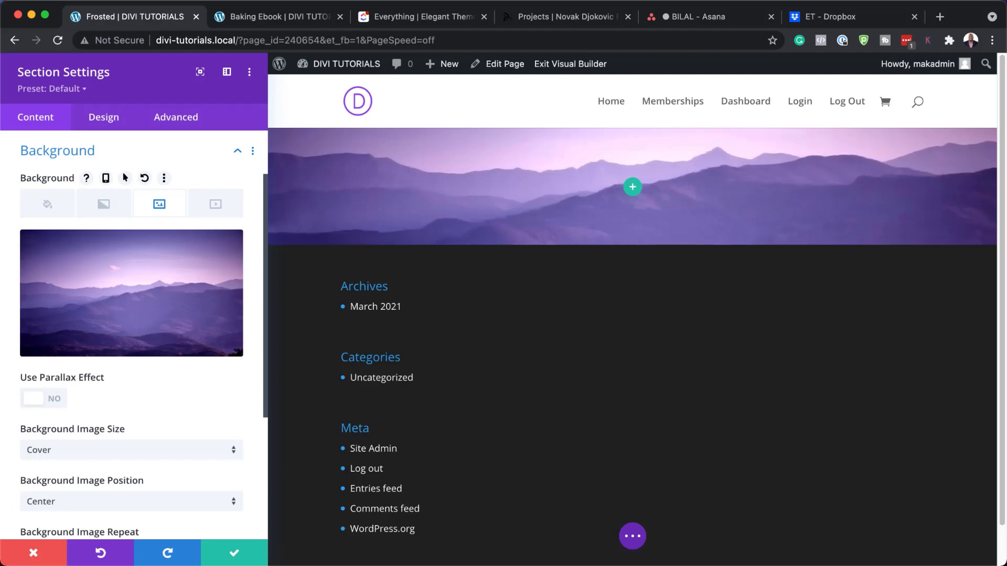
Step: Save the section settings and add an empty single-column row to the mountain section
left_click(237, 557)
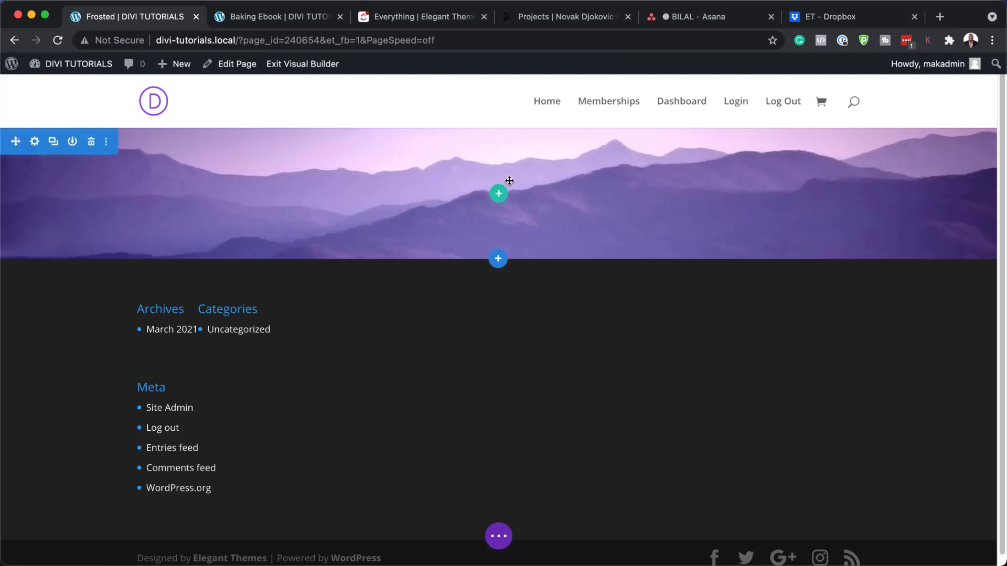
left_click(498, 194)
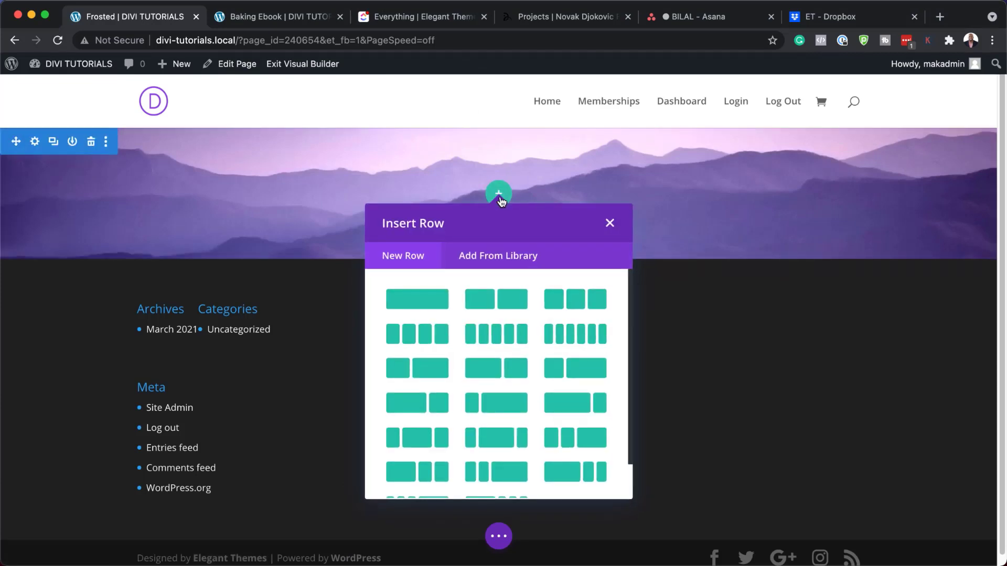
left_click(429, 298)
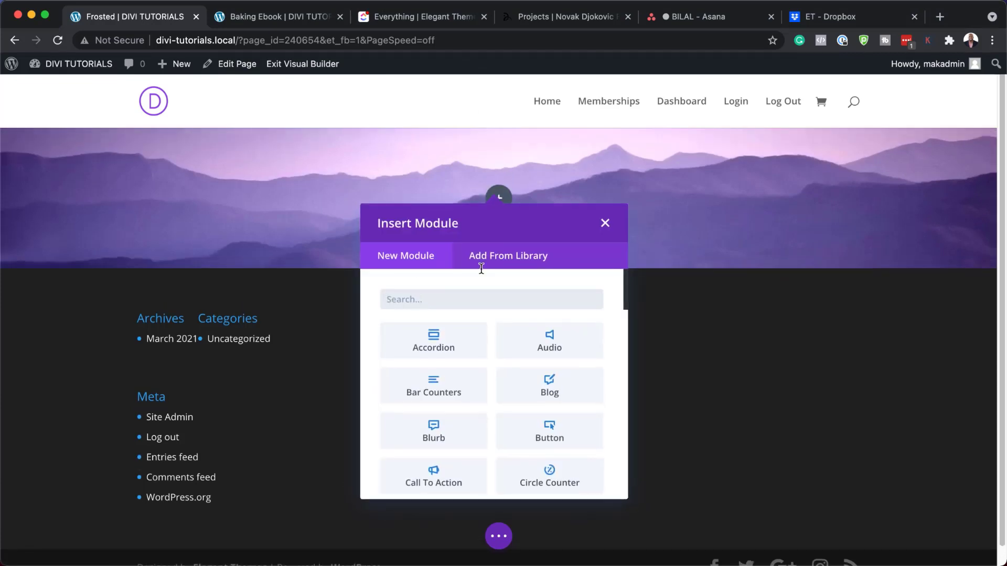
left_click(606, 223)
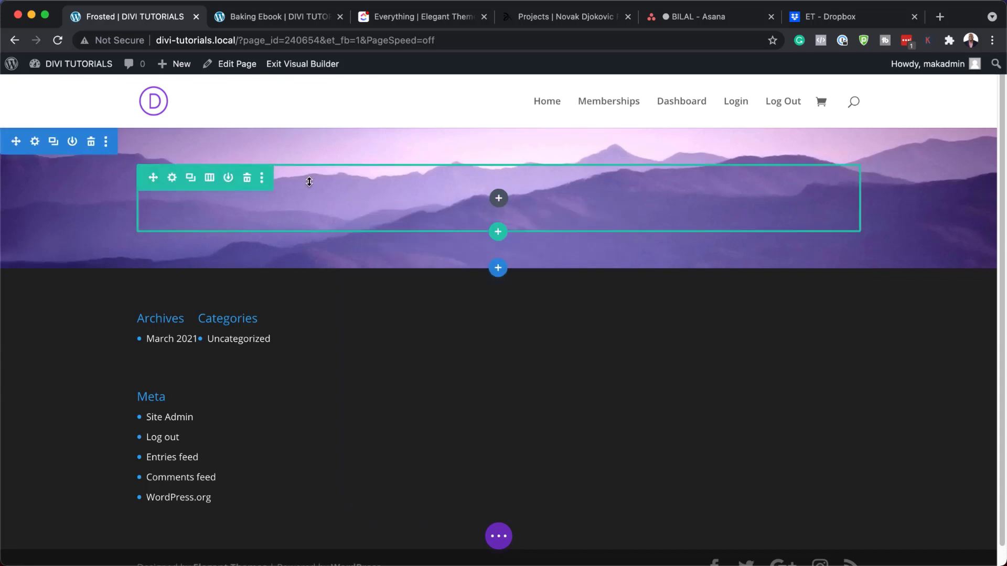
Step: Give the row a translucent white background colour of rgba(255,255,255,0.3)
left_click(172, 178)
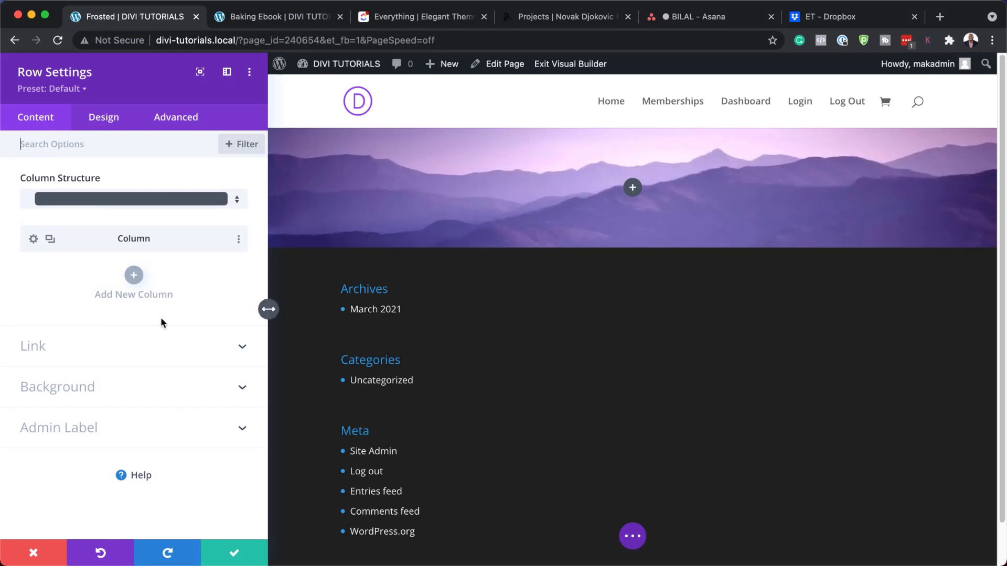
left_click(86, 387)
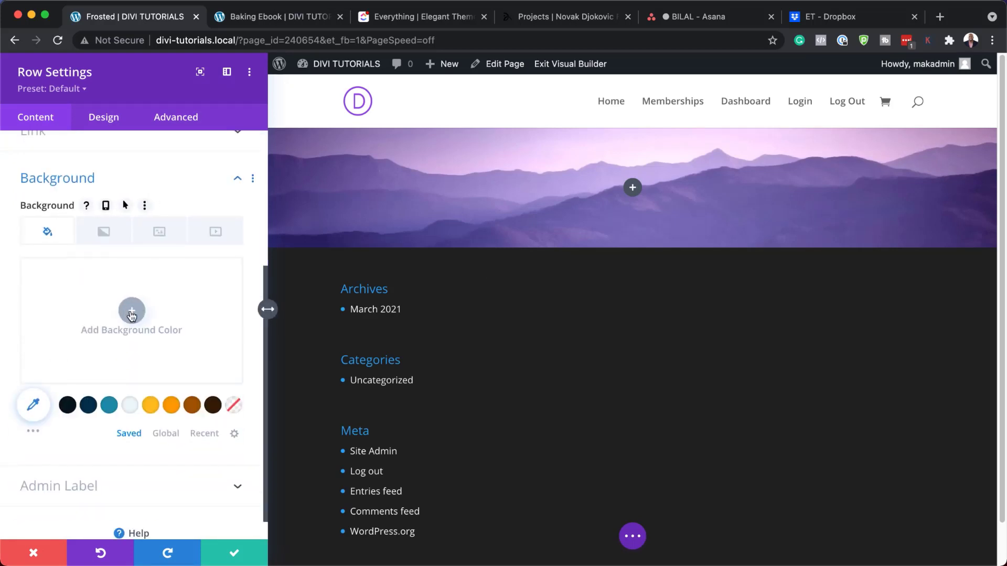
left_click(132, 311)
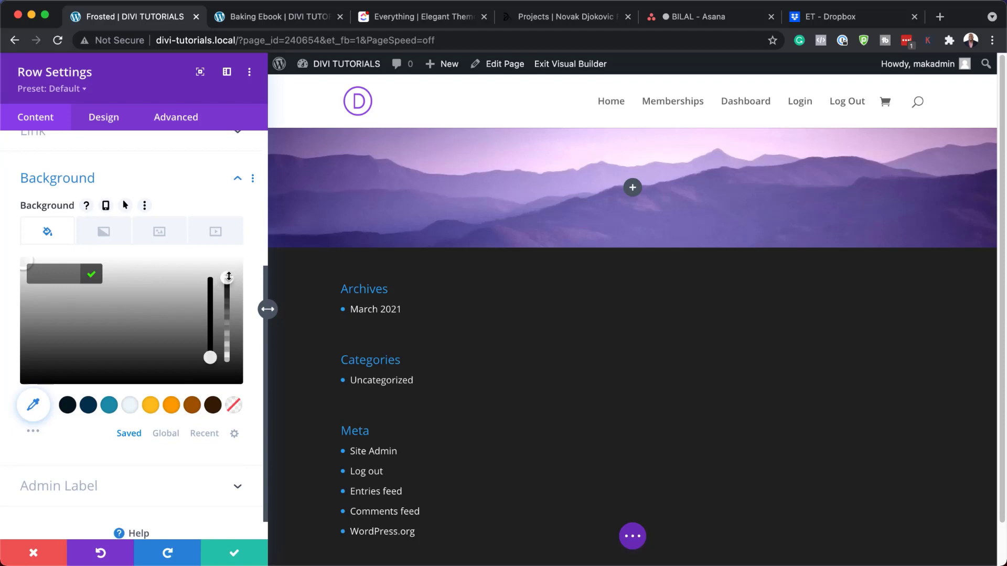
left_click_drag(226, 281, 227, 313)
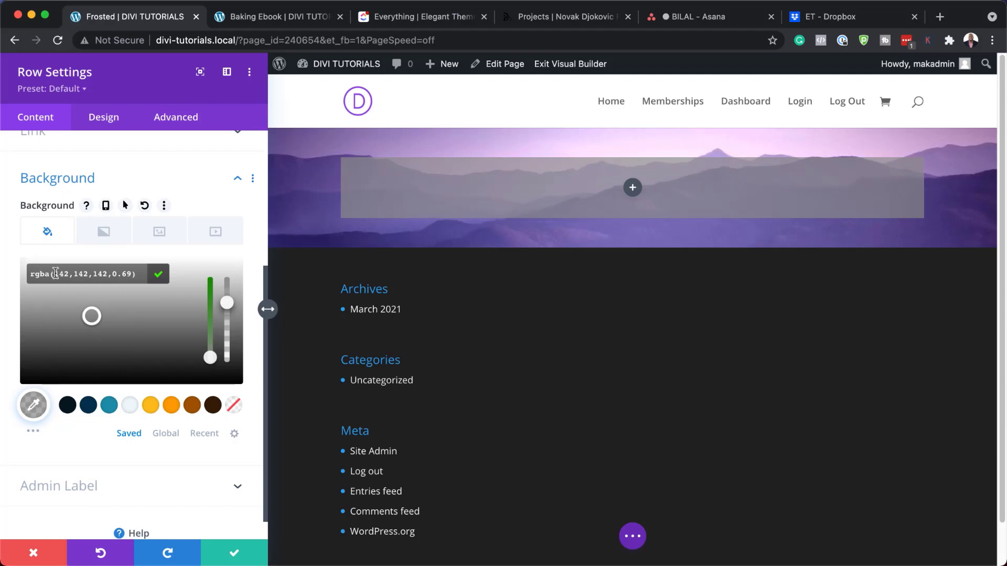
left_click_drag(55, 274, 130, 274)
type("255,255,255,0.3")
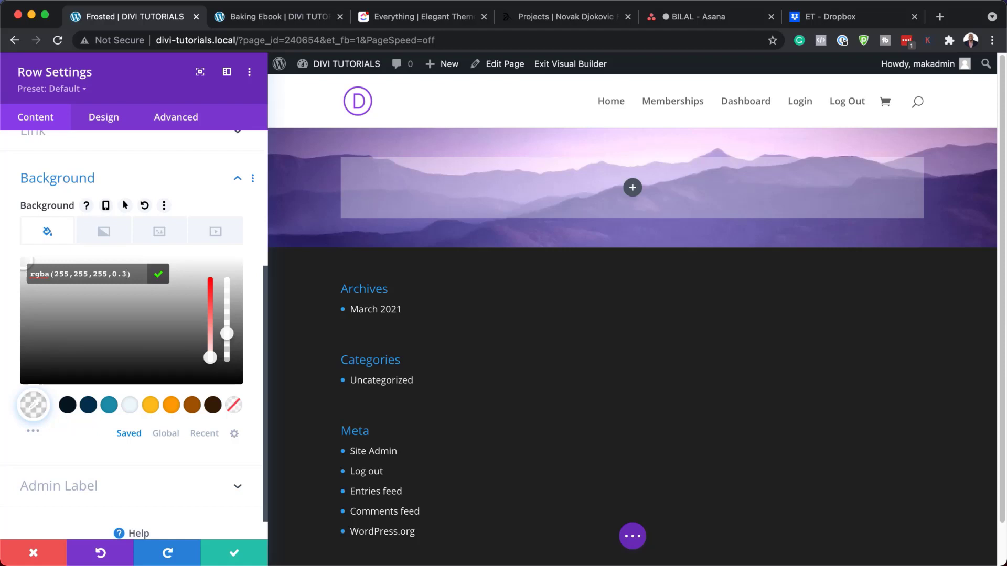
Step: Set the row width to 90% and its maximum width to 900
left_click(106, 123)
left_click(80, 190)
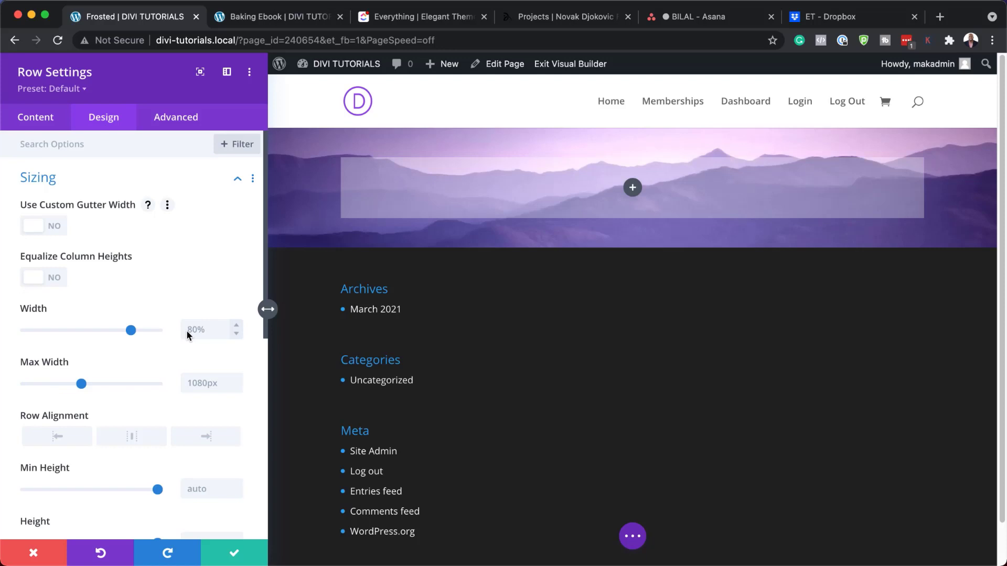
left_click(201, 331)
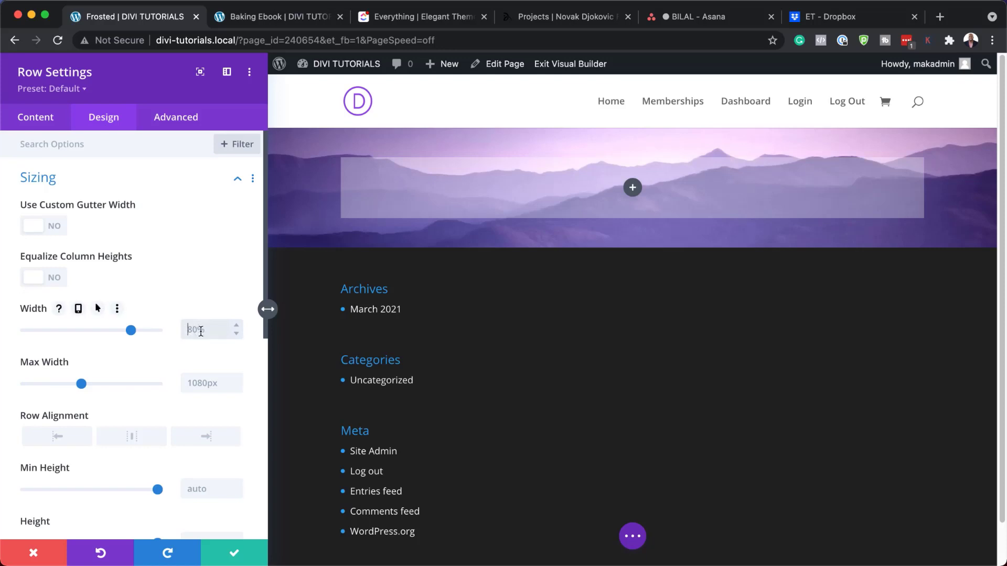
key("ctrl+a")
type("90%")
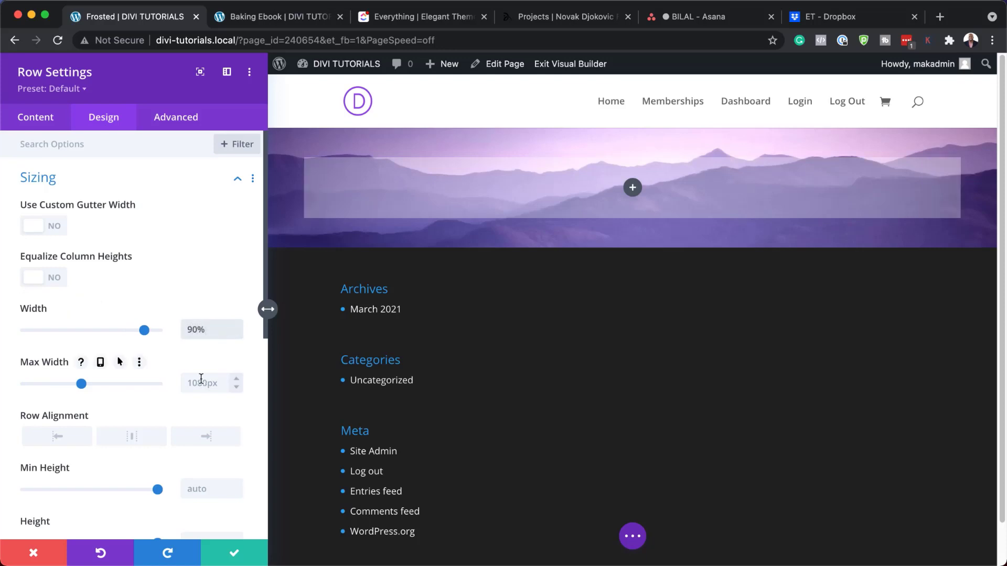
left_click(201, 378)
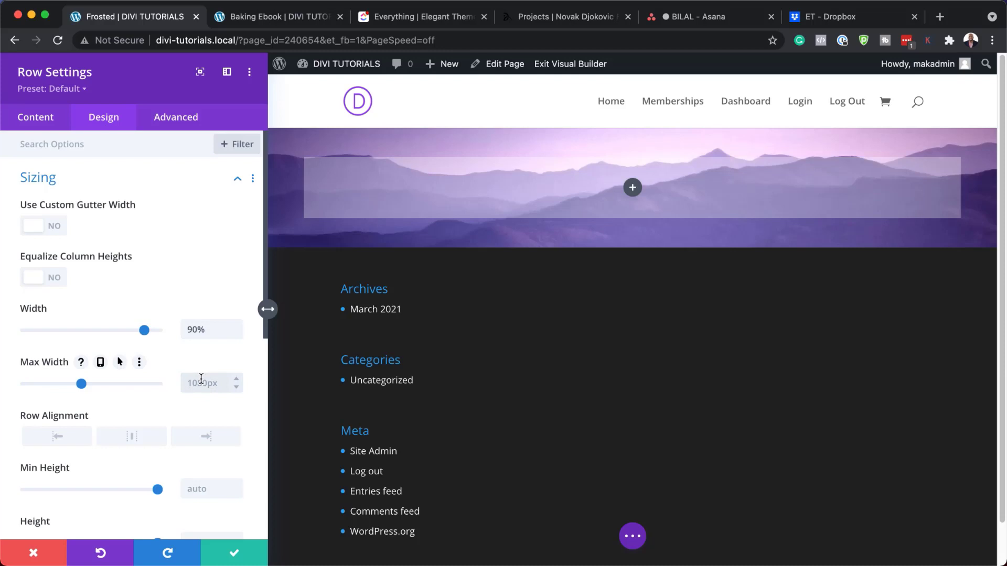
type("900")
key("super+Tab")
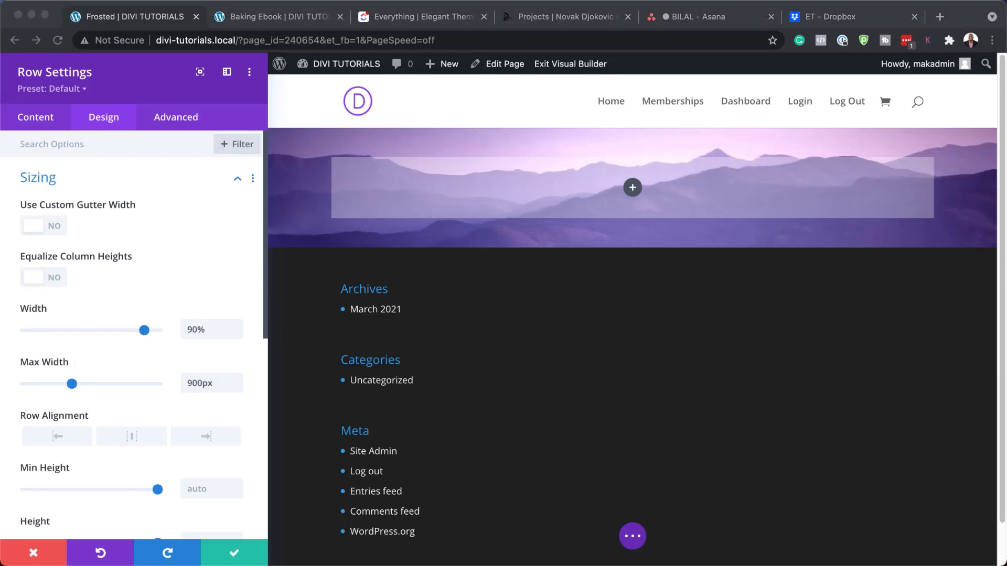
Step: Give the row 5% padding, linking bottom to top and right to left
scroll(129, 343, "down", 5)
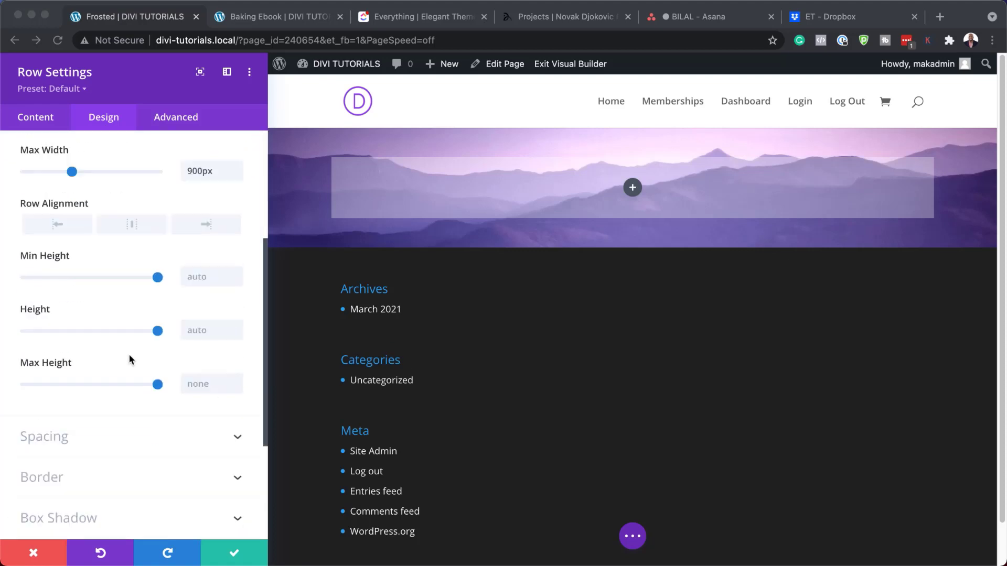
left_click(89, 359)
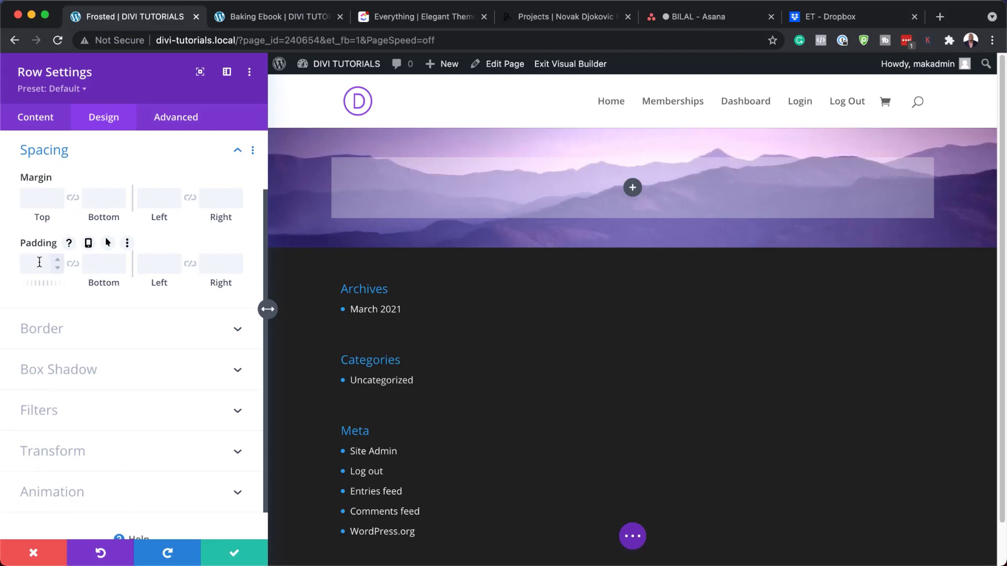
left_click(73, 263)
left_click(159, 265)
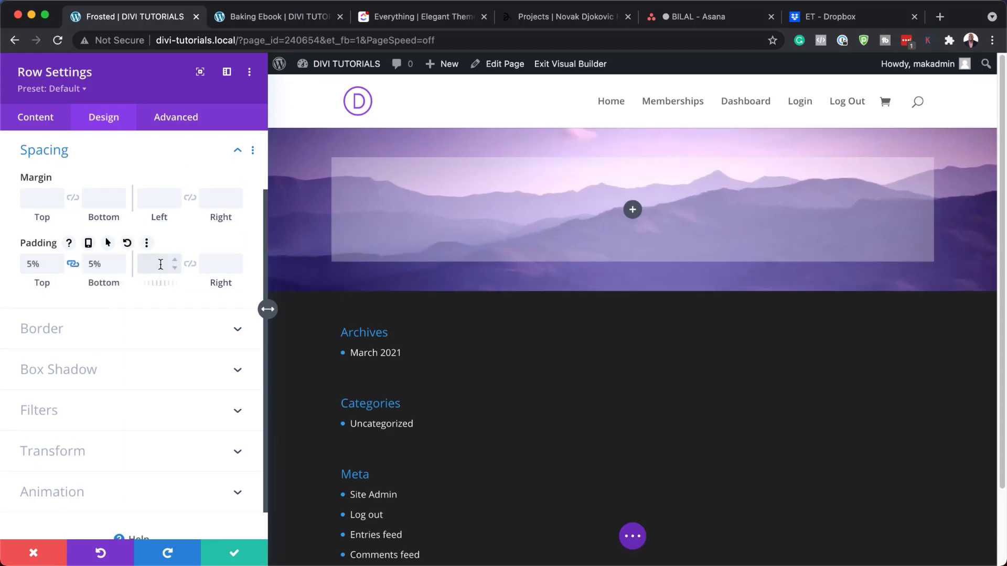
type("5%")
left_click(189, 264)
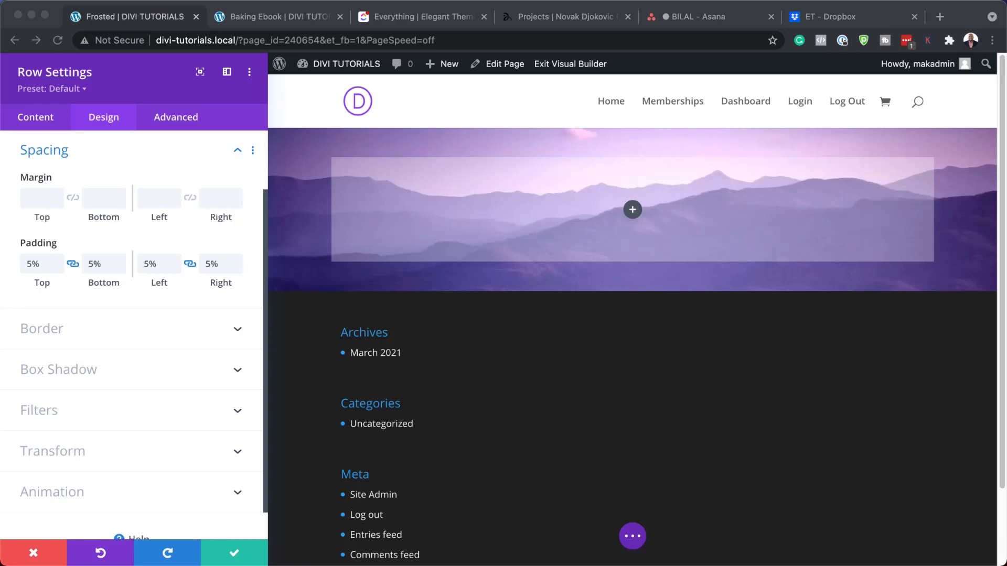
Step: Paste -webkit-backdrop-filter and backdrop-filter blur(10px) rules into the row's Main Element CSS
left_click(173, 120)
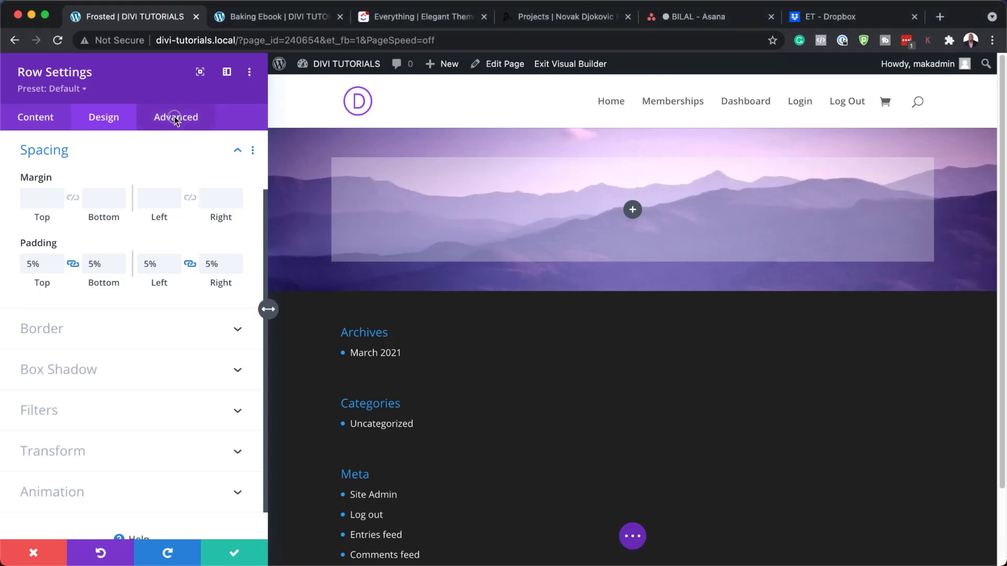
left_click(90, 219)
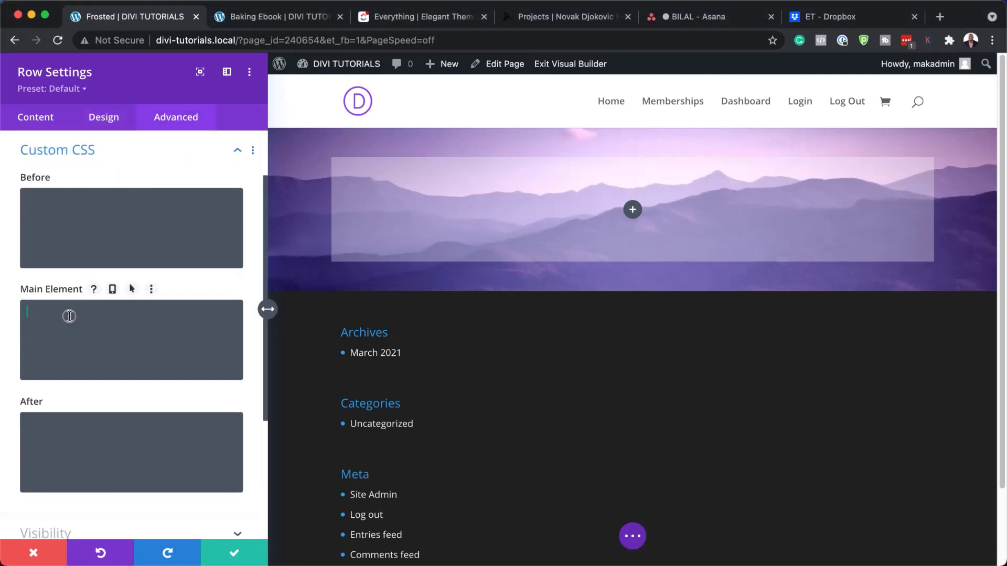
left_click(69, 317)
type("-webkit-backdrop-filter: blur(10px); backdrop-filter: blur(10px);")
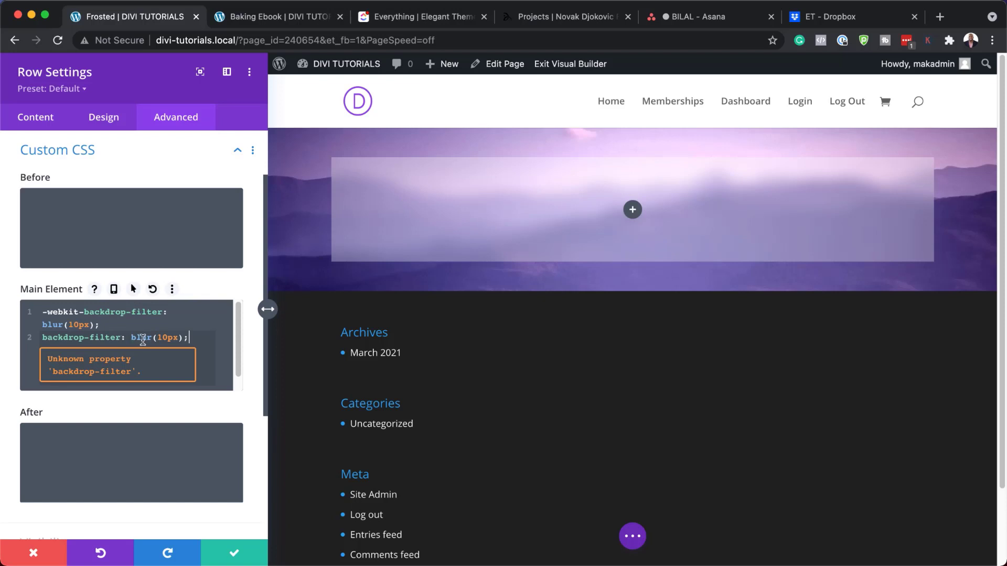
Step: Try 0px and 50px backdrop blur values, then set the second rule back to 10px
left_click(79, 325)
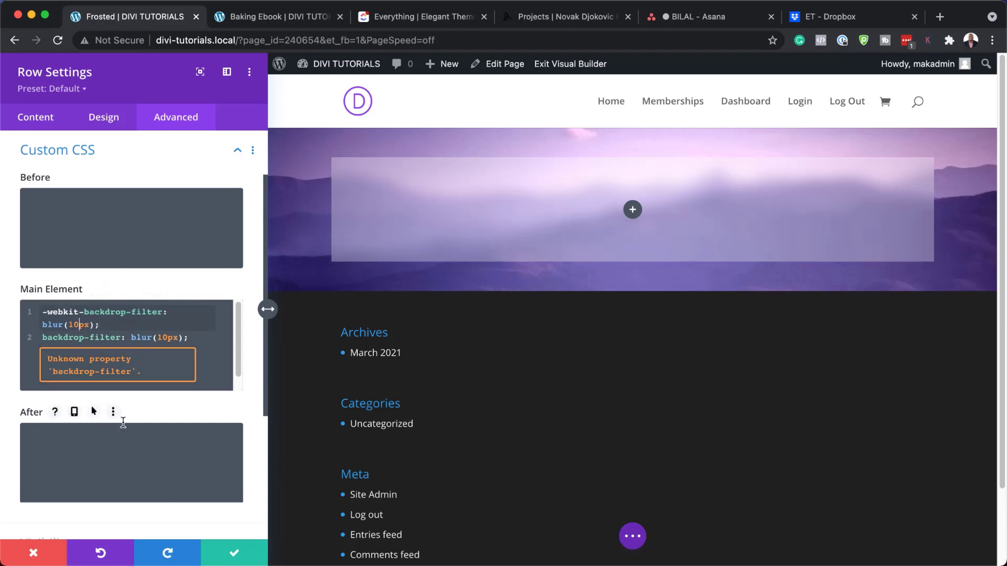
key("BackSpace")
key("BackSpace")
type("0")
left_click(162, 338)
key("BackSpace")
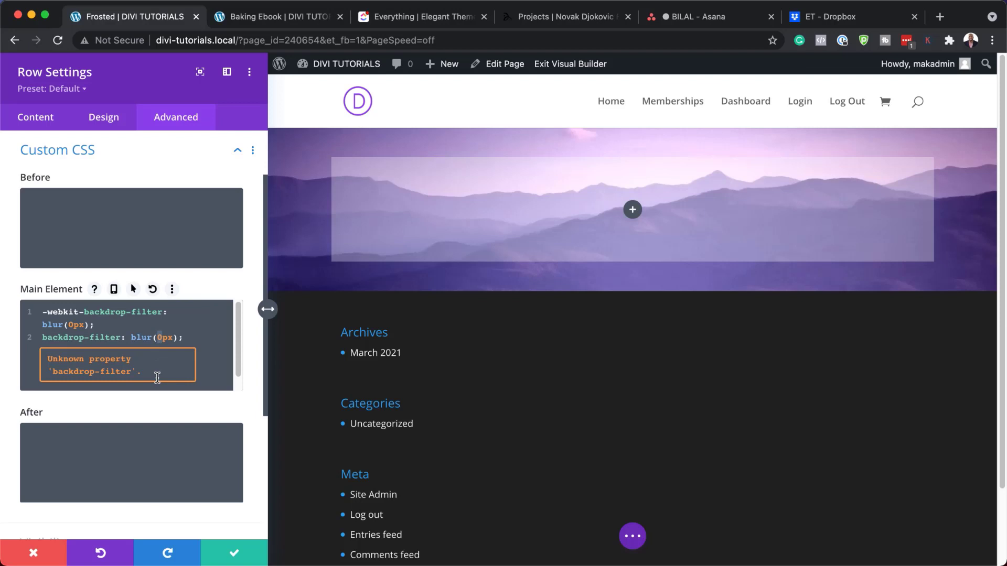
type("50")
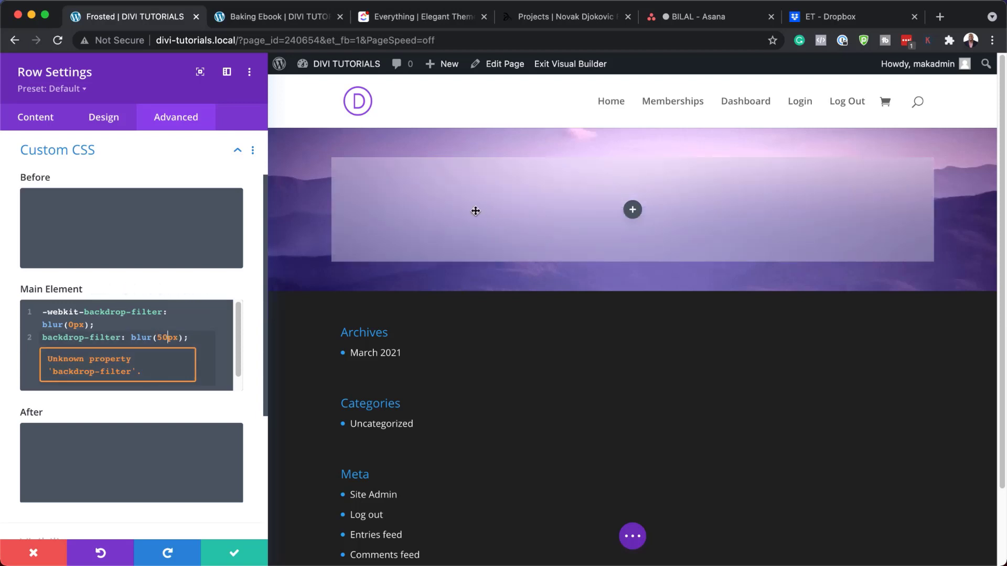
key("BackSpace")
key("BackSpace")
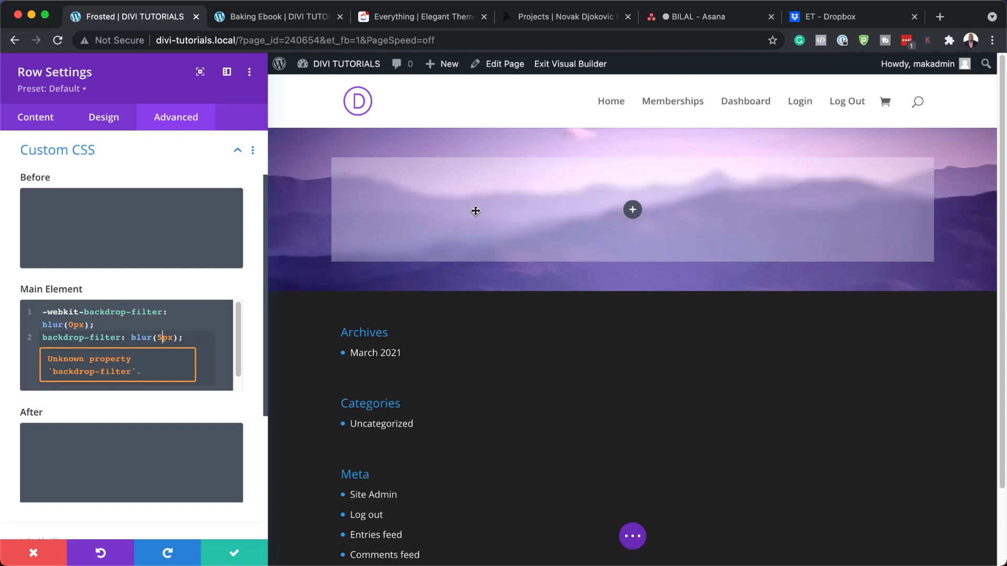
type("10")
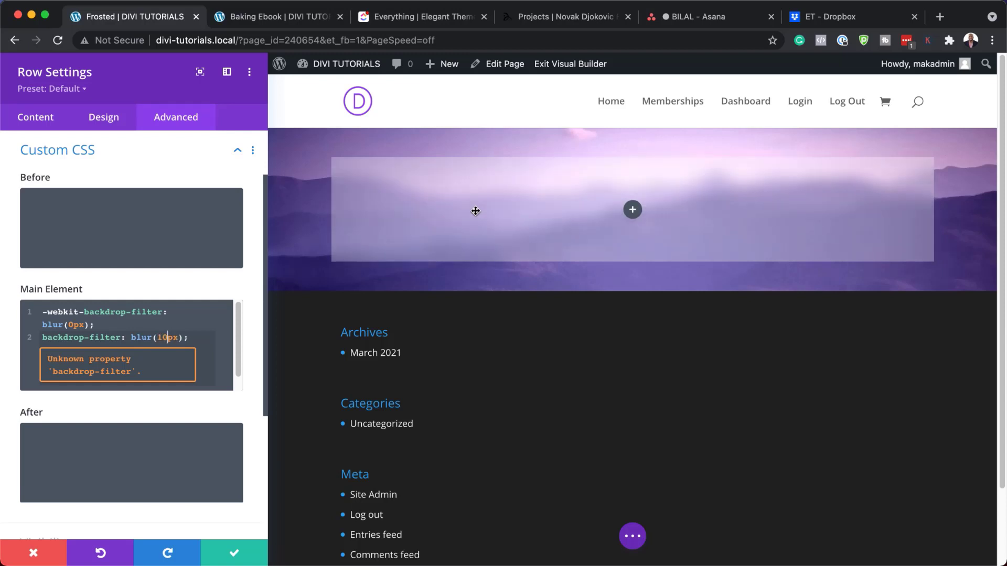
left_click(69, 325)
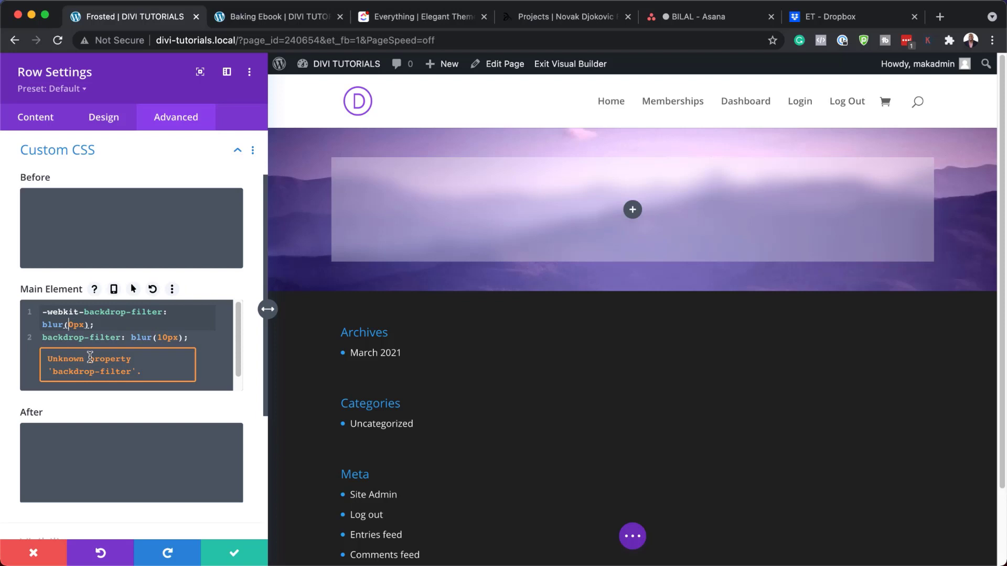
Step: Restore the first blur to 10px, save the row, and add a Text module to it
type("1")
left_click(234, 553)
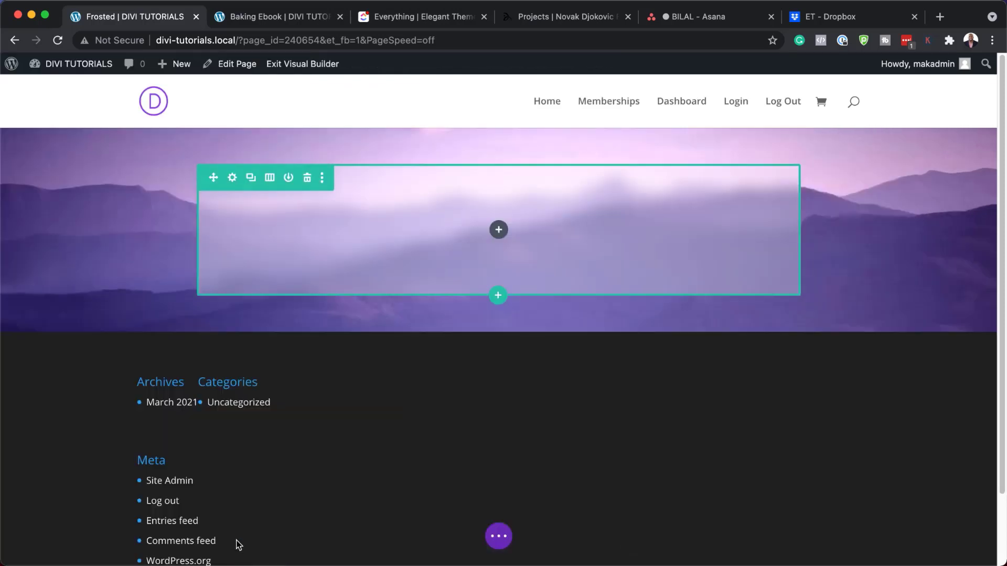
left_click(503, 234)
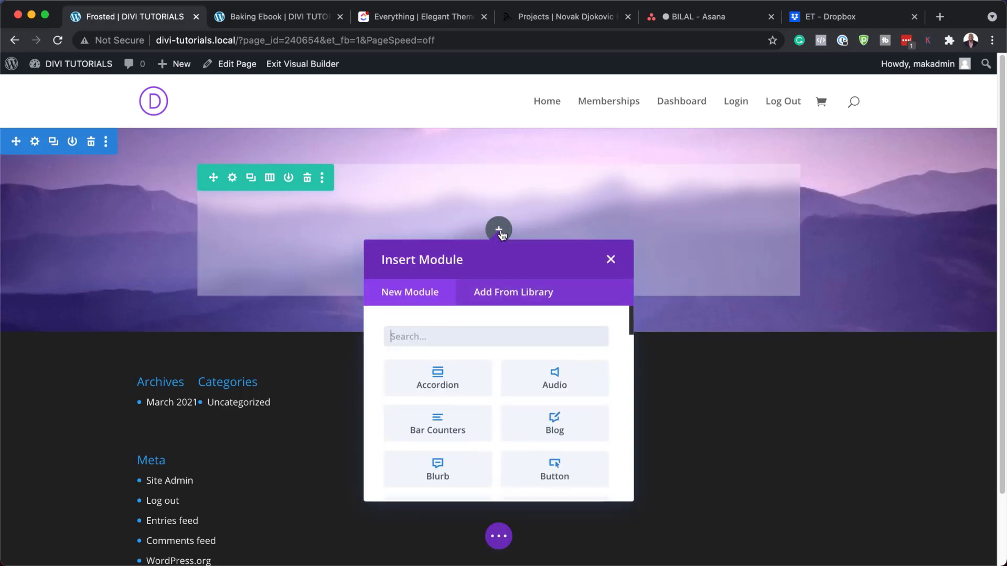
type("text")
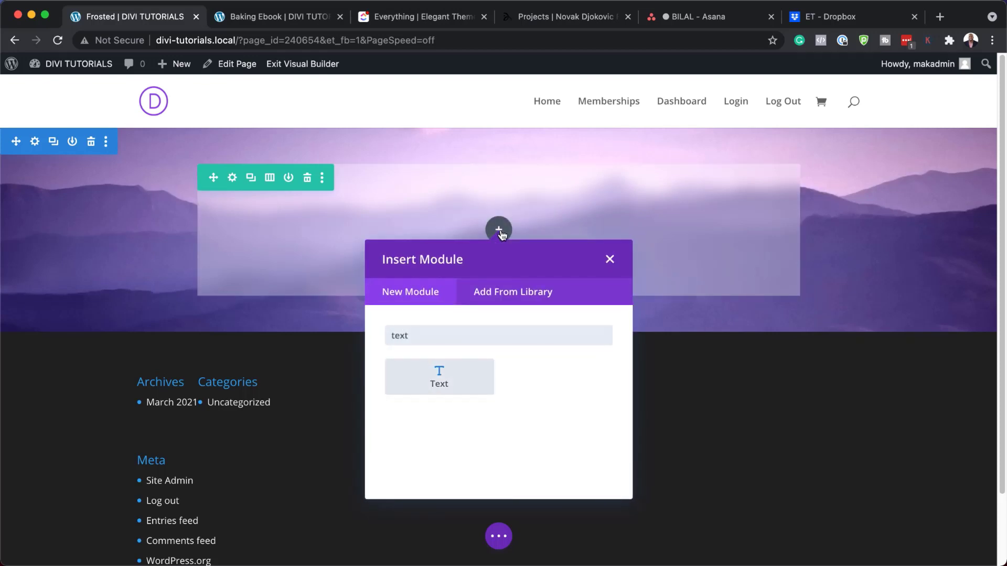
left_click(468, 385)
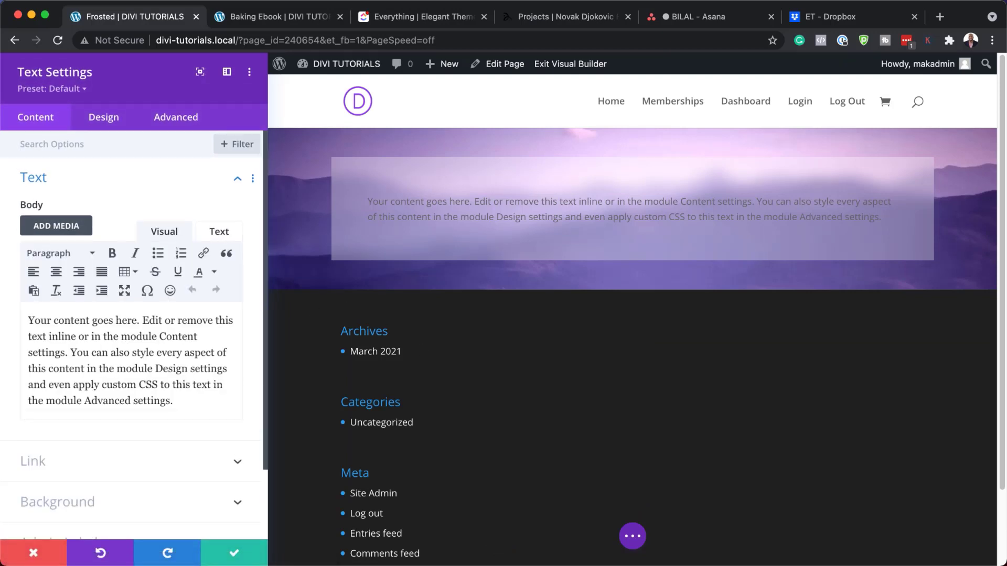
Step: Replace the placeholder with a 'Frosted Glass Background' Heading 2 and a Lorem ipsum paragraph
left_click_drag(28, 318, 225, 404)
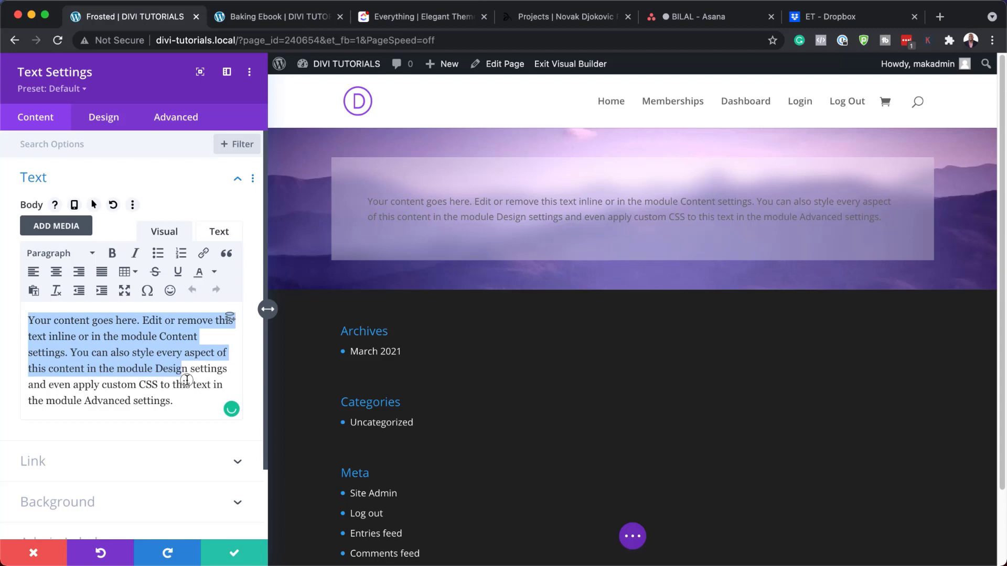
type("Frosted Glass Background")
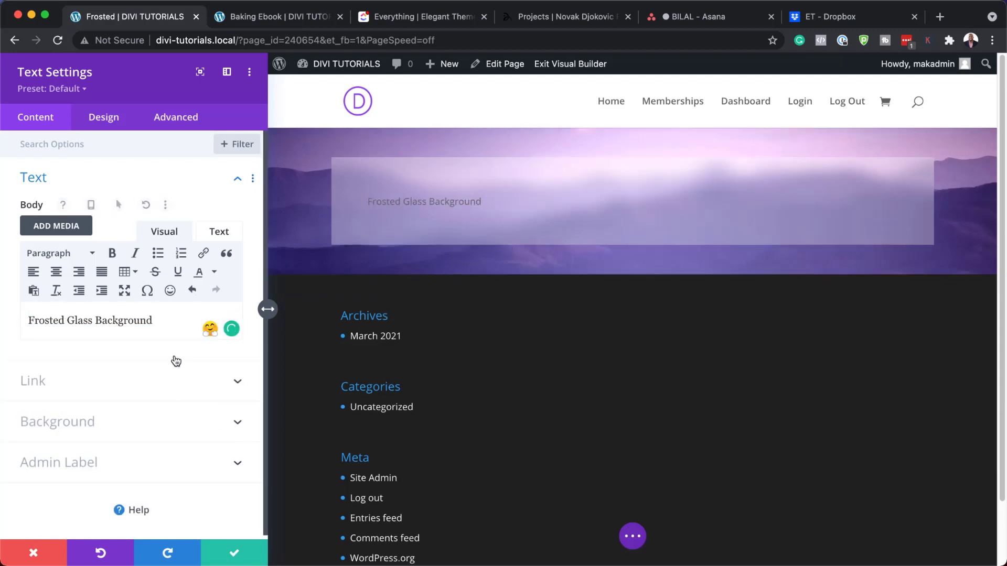
left_click_drag(152, 320, 21, 313)
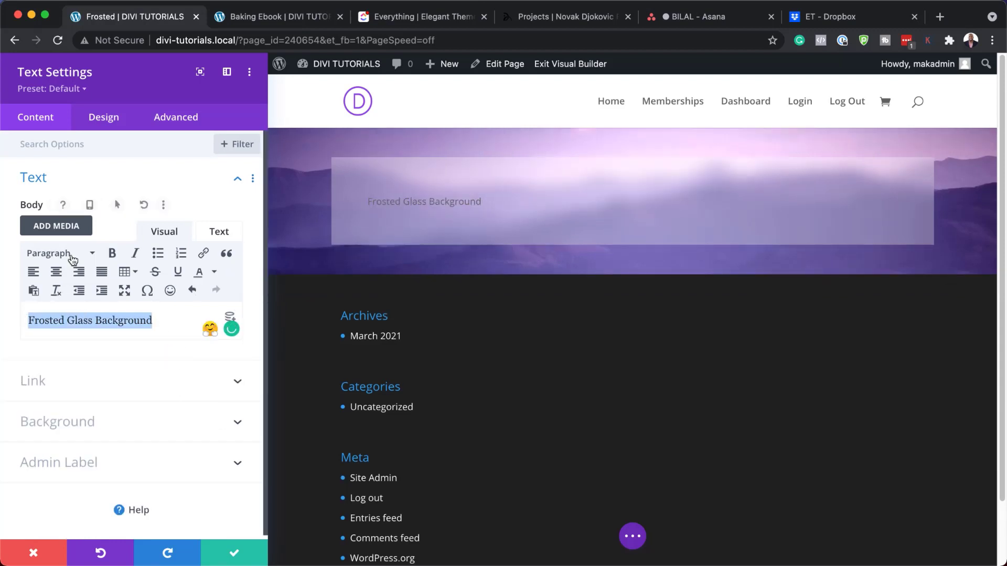
left_click(68, 253)
left_click(85, 335)
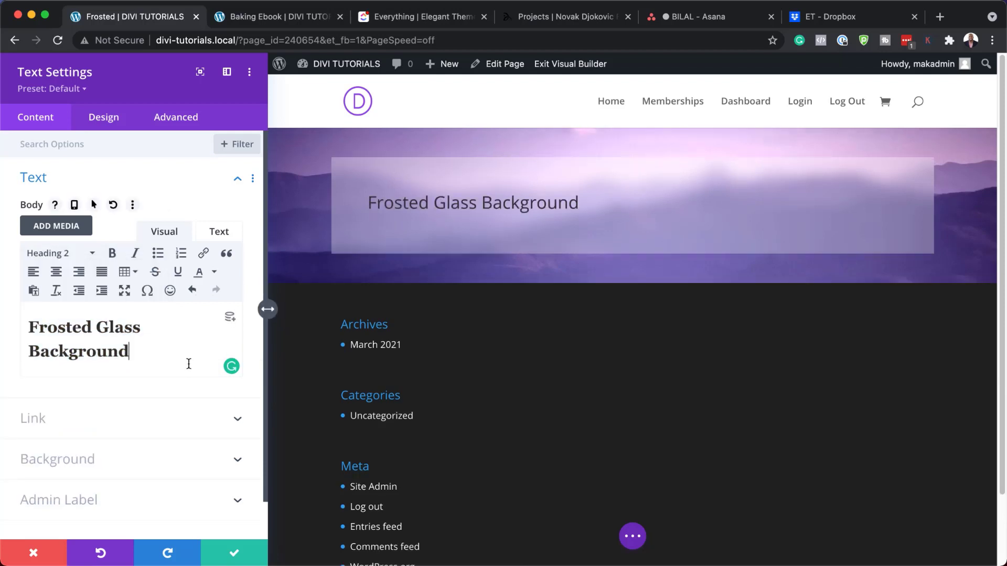
key("Return")
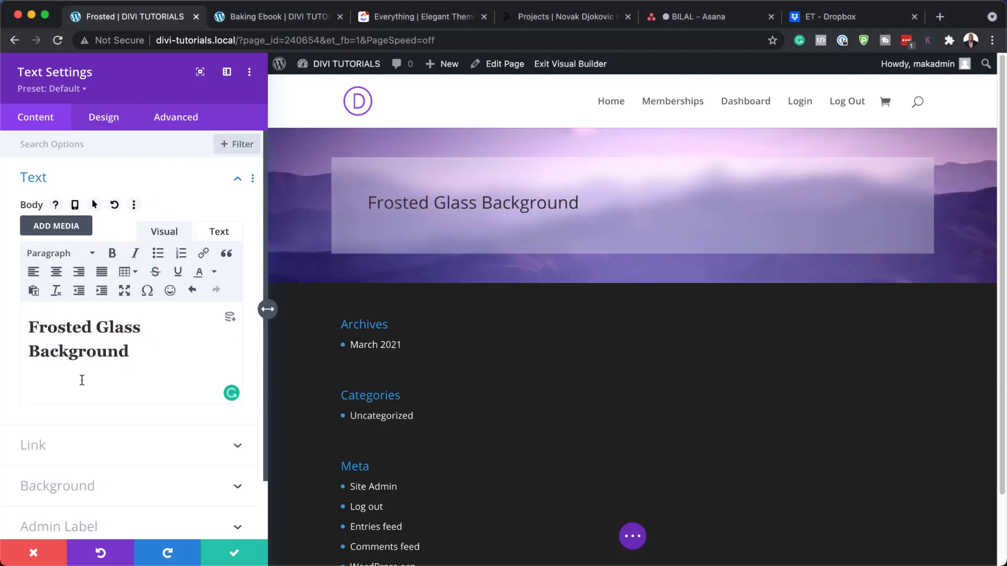
type("Lorem ipsum dolor sit amet, consectetur adipiscing elit, sed do eiusmod tempor incididunt ut labore et dolore magna aliqua. Ut enim ad minim veniam, quis nostrud exercitation ullamco laboris nisi ut aliquip ex ea commodo consequat. Duis aute irure dolor in reprehenderit in voluptate velit esse cillum dolore eu fugiat nulla pariatur. Excepteur sint occaecat cupidatat non proident, sunt in culpa qui officia deserunt mollit anim id est laborum.")
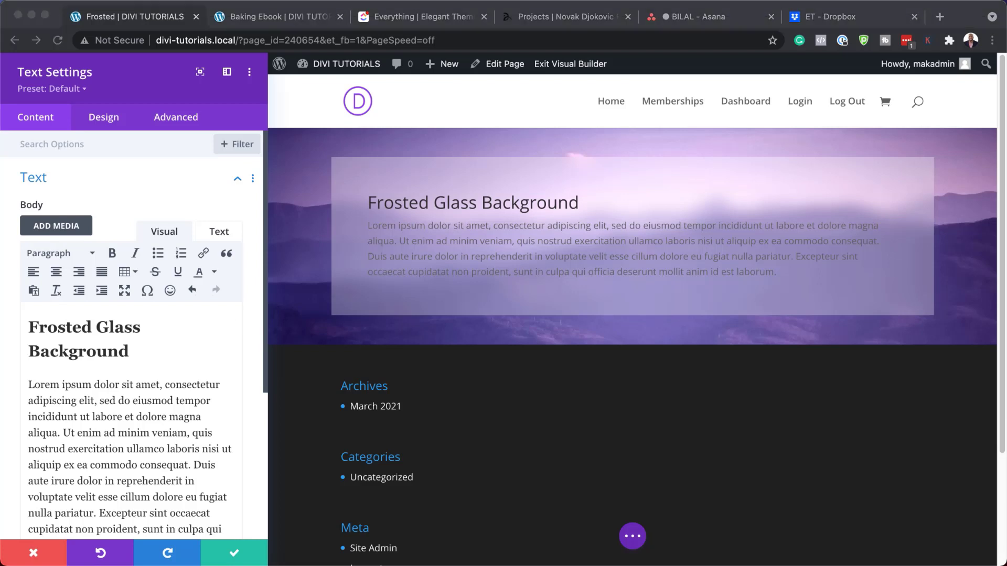
Step: Set the text module's body text colour to #33345b
left_click(104, 117)
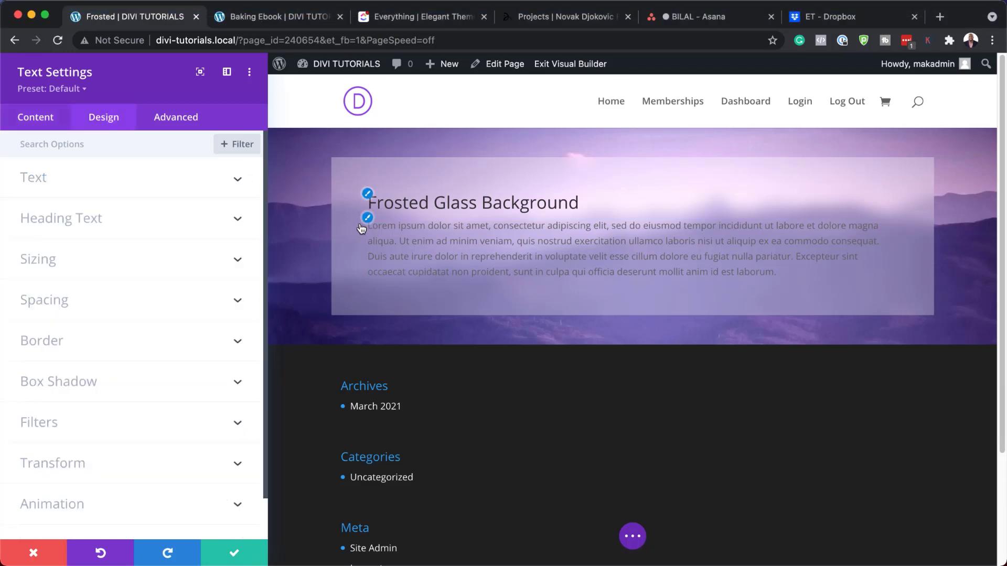
left_click(369, 222)
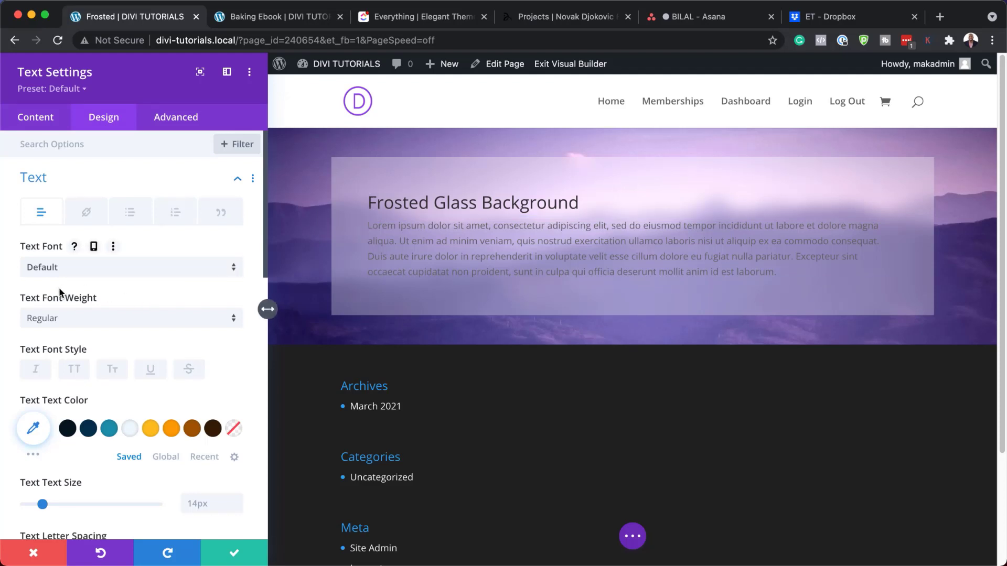
left_click(33, 428)
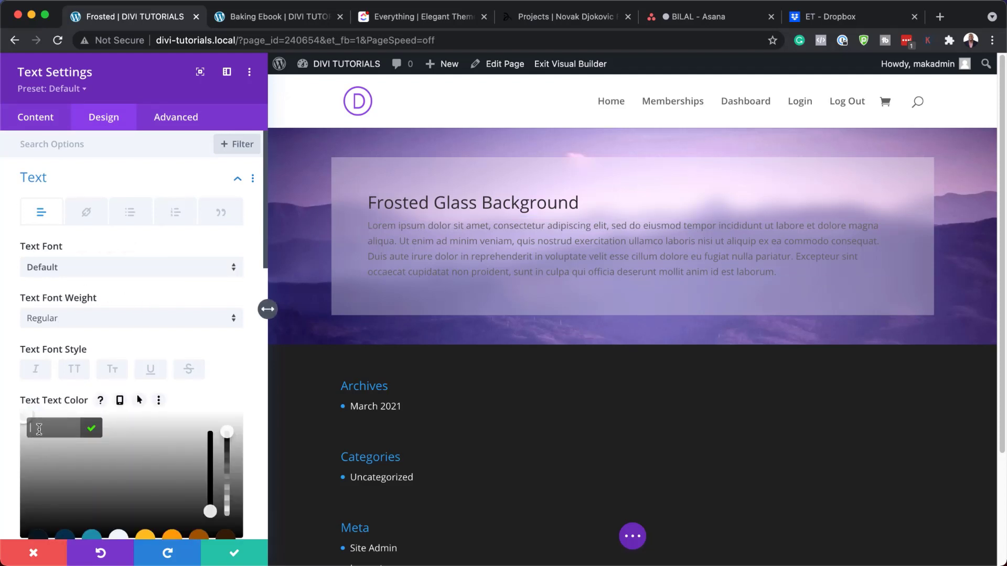
type("33345b")
key("Return")
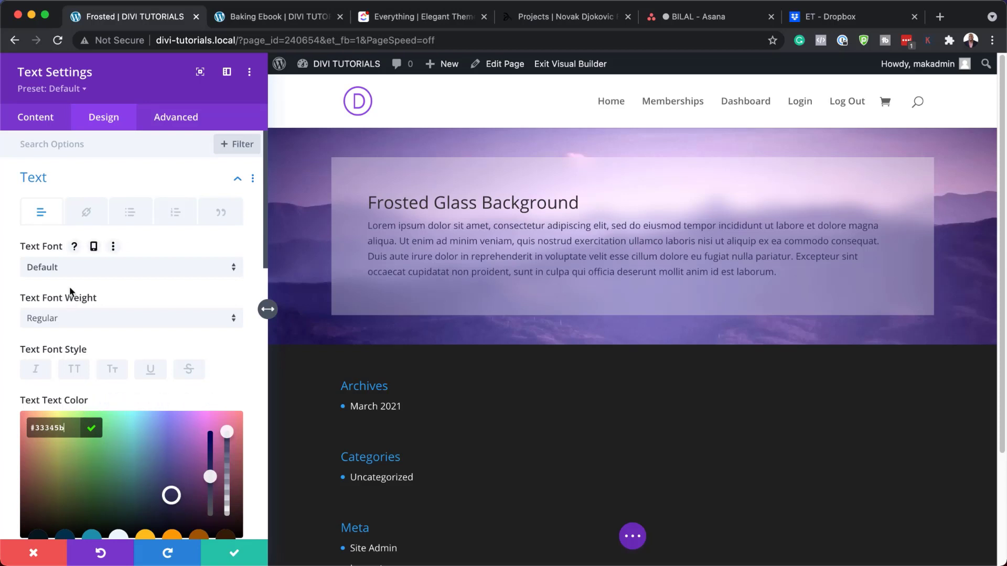
Step: Make the paragraph text Semi Bold at 16px with a 2em line height
left_click(99, 326)
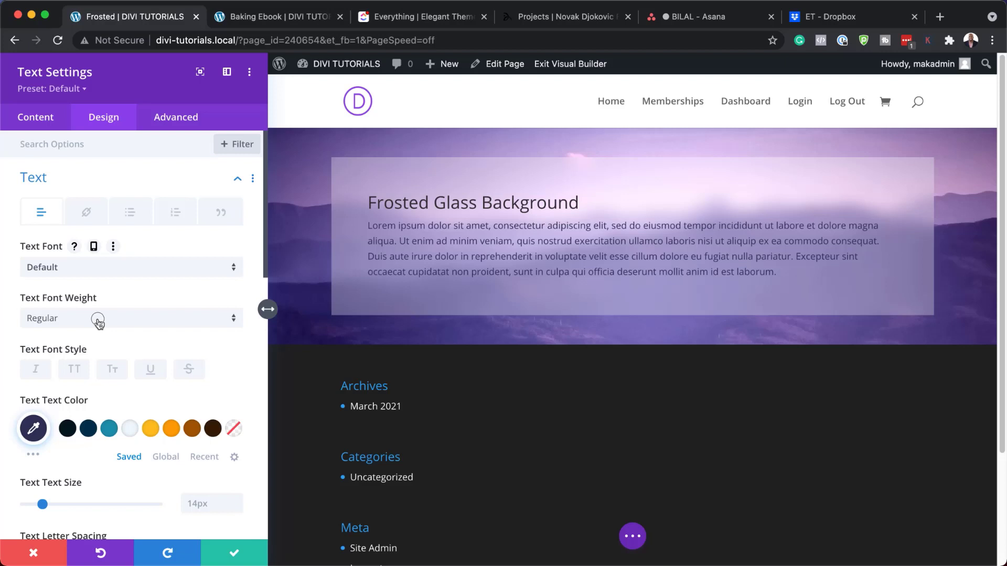
left_click(99, 323)
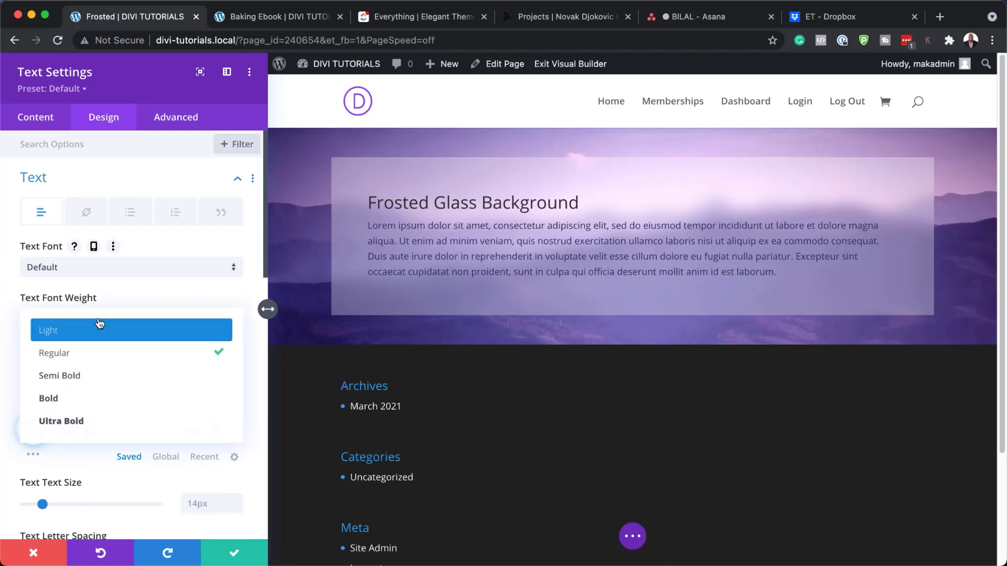
left_click(103, 385)
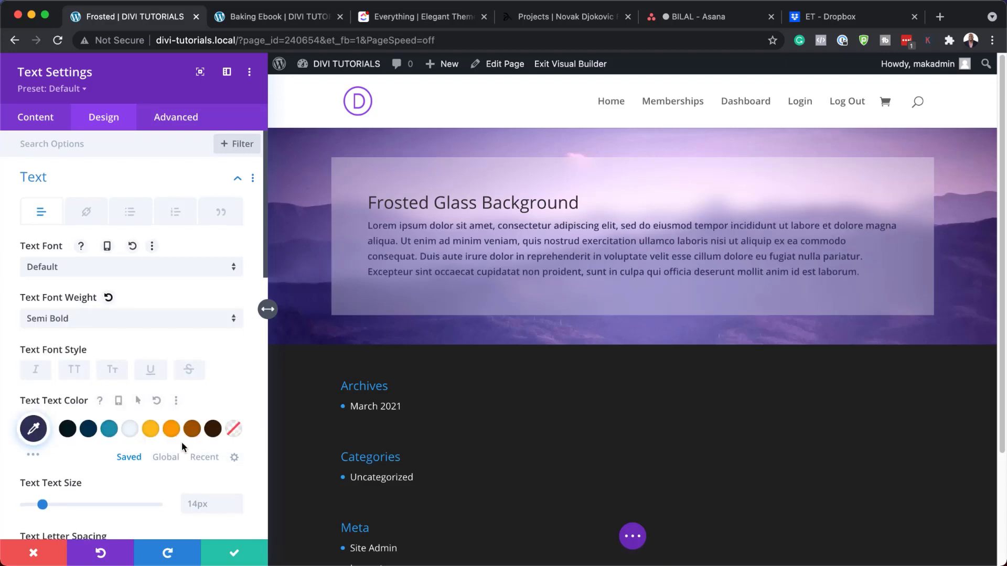
scroll(181, 442, "down", 3)
left_click(237, 422)
left_click(237, 423)
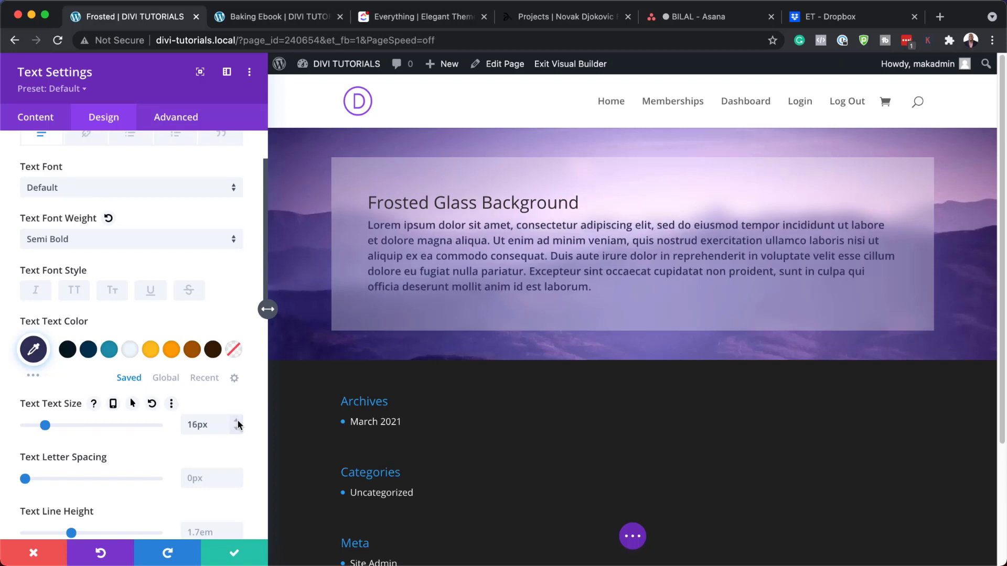
scroll(193, 447, "down", 5)
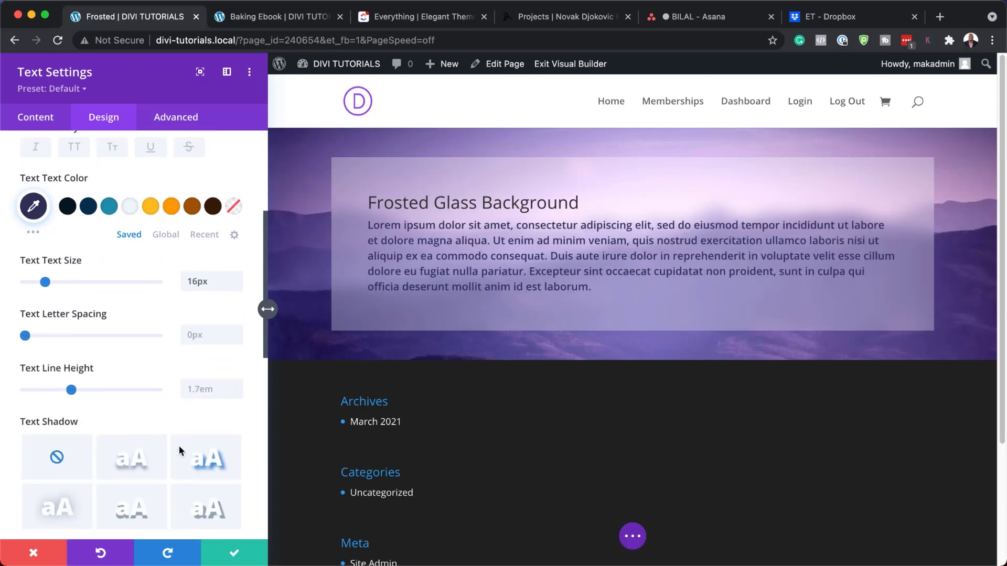
left_click(234, 387)
left_click(234, 386)
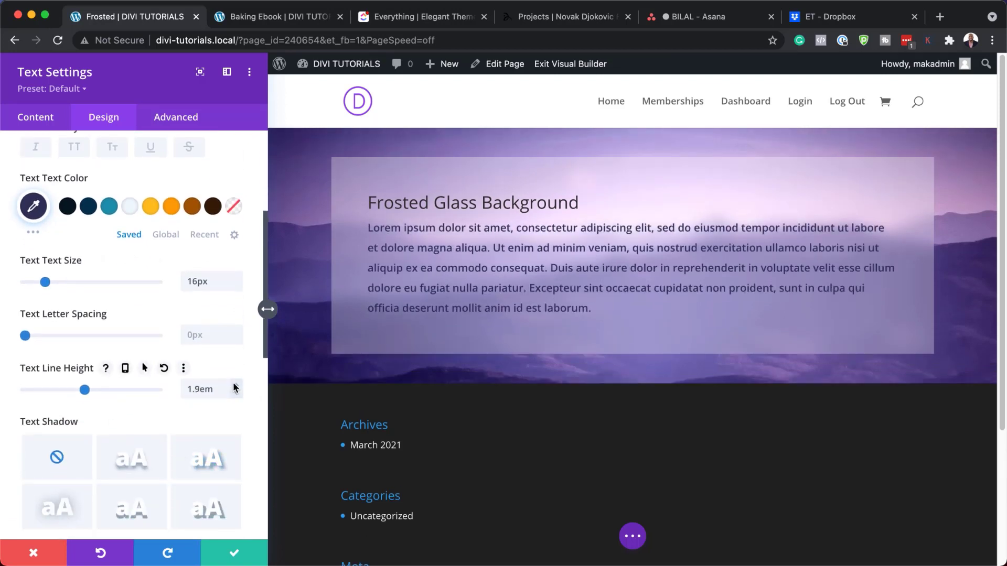
left_click(233, 387)
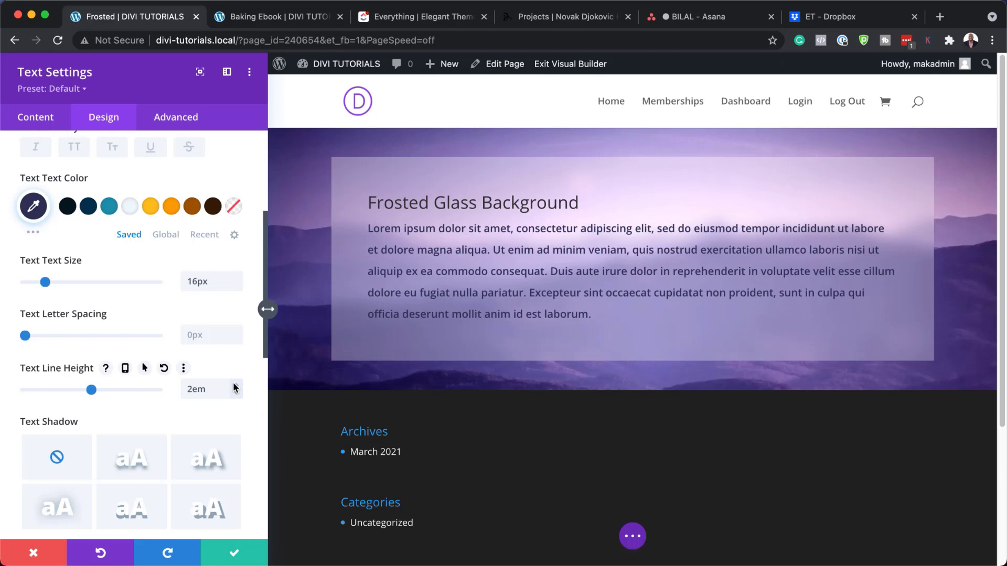
Step: Set the paragraph font to Poppins
scroll(150, 348, "up", 5)
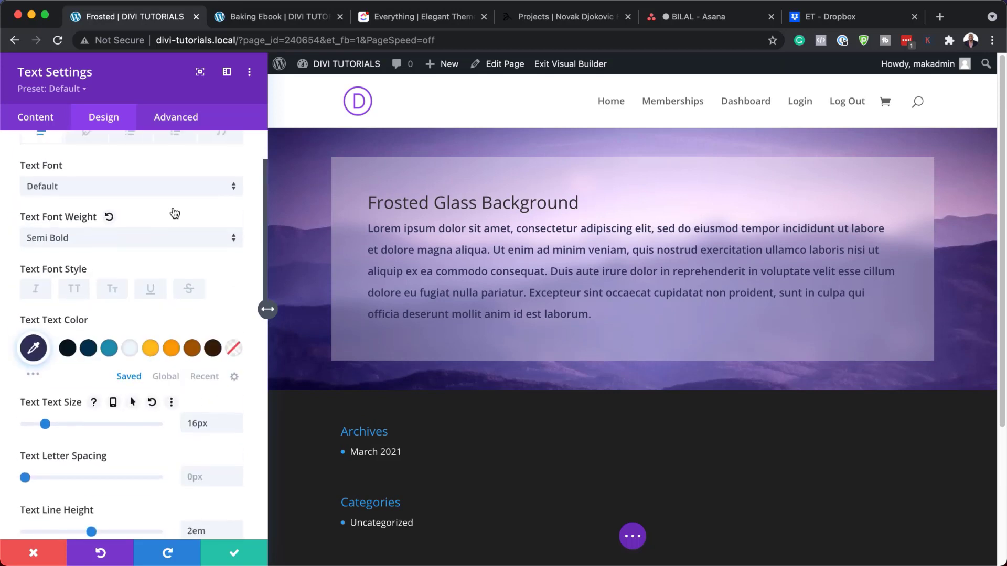
left_click(178, 191)
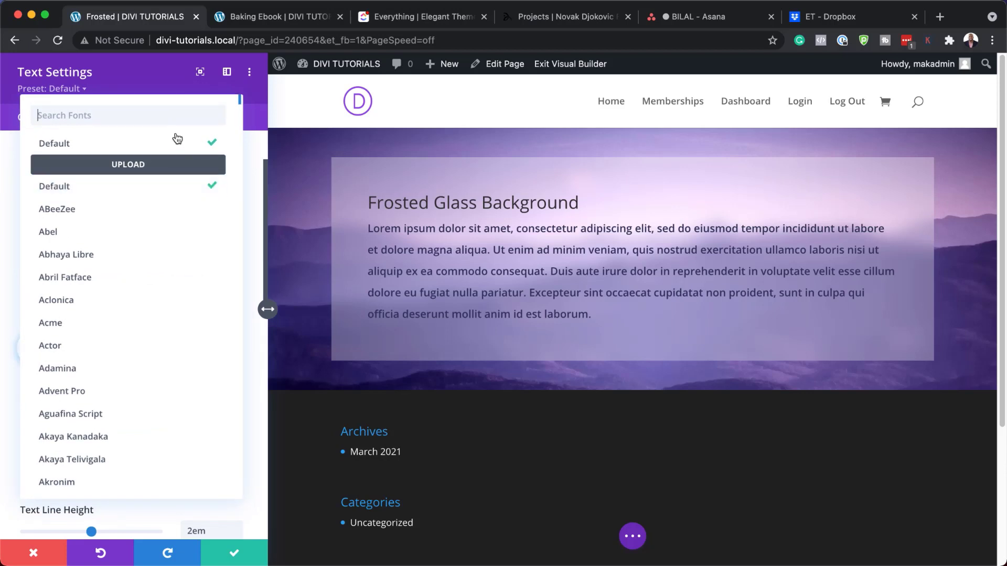
type("popp")
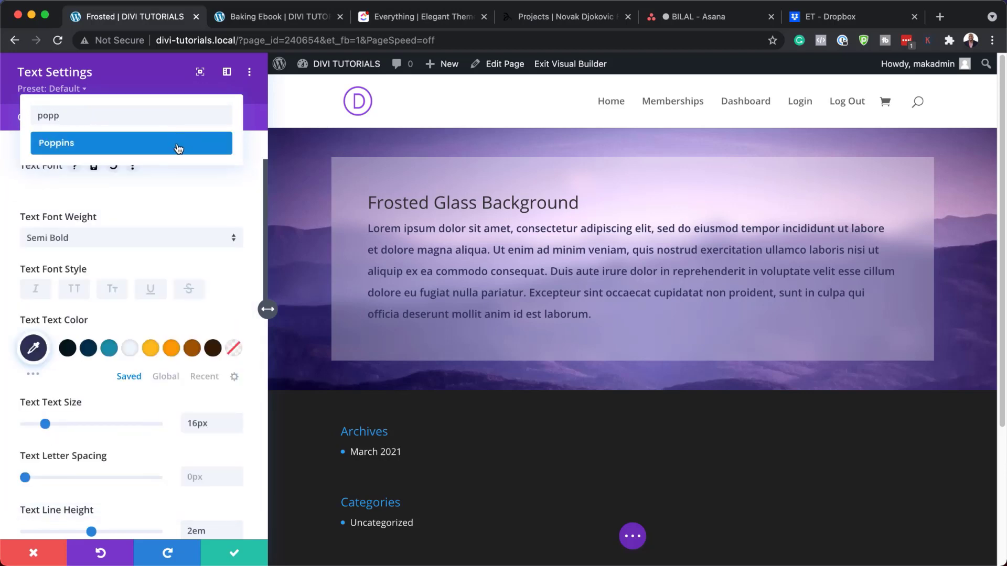
left_click(176, 149)
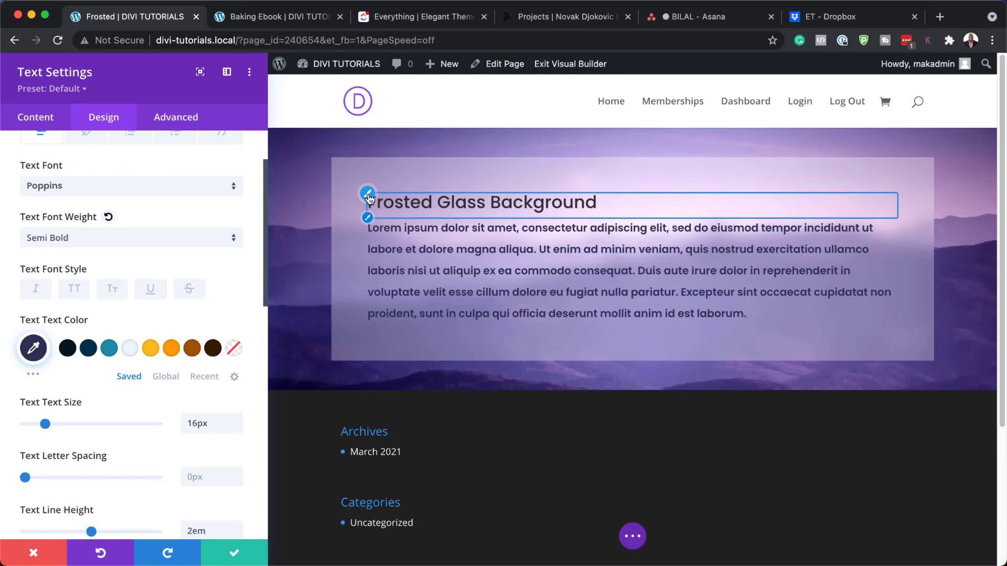
Step: Make the Heading 2 text bold, uppercase, in the Poppins font
left_click(368, 195)
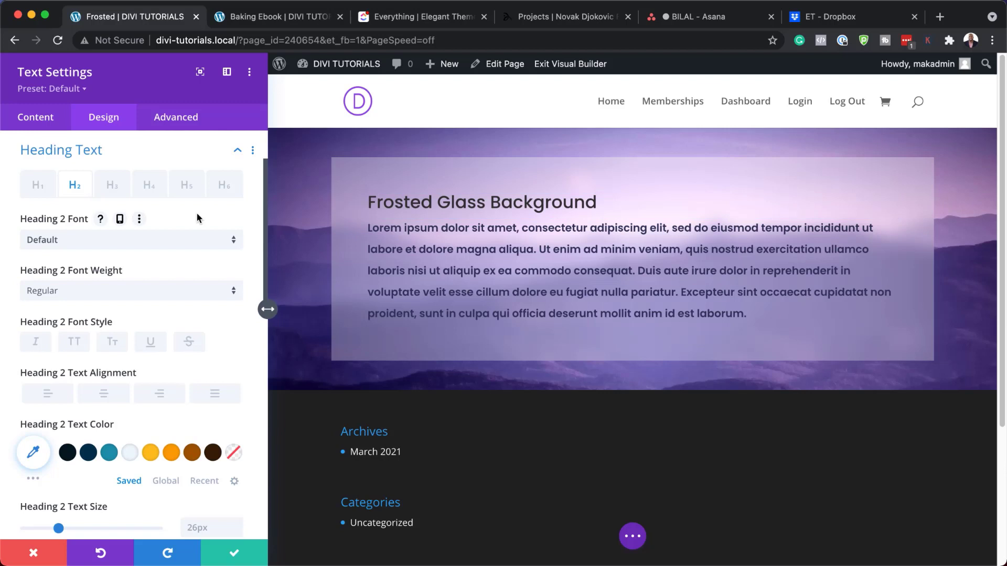
left_click(138, 295)
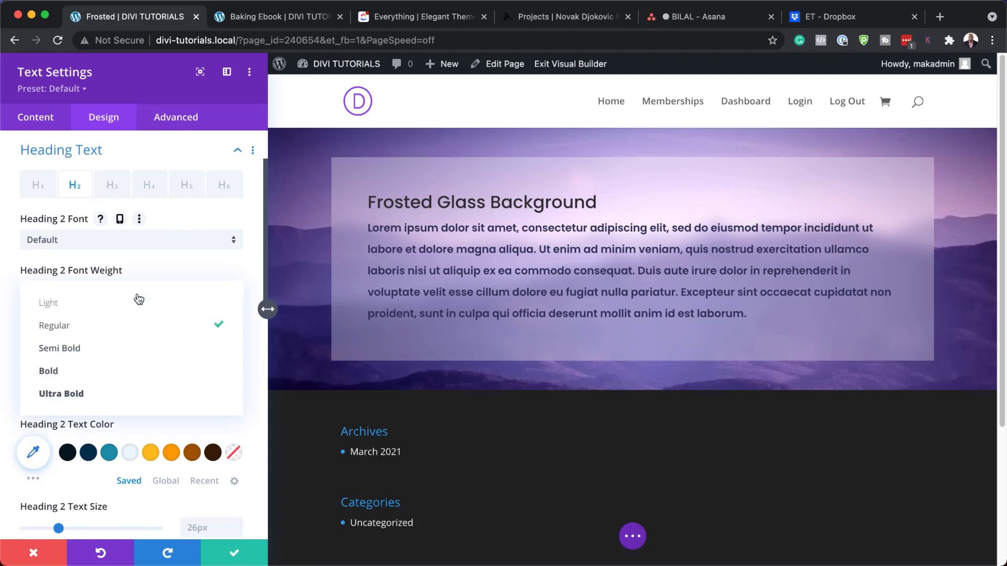
left_click(118, 373)
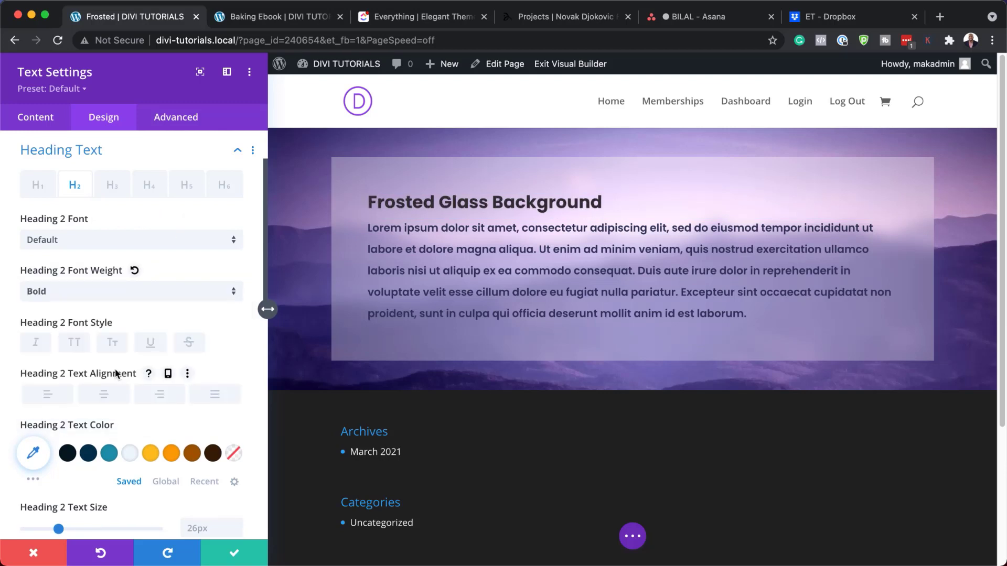
left_click(74, 342)
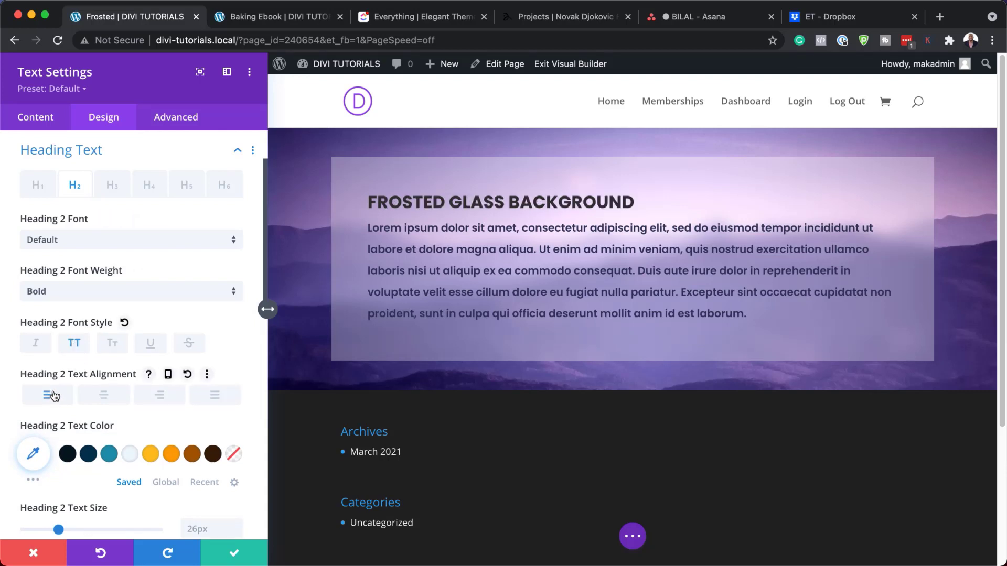
left_click(163, 241)
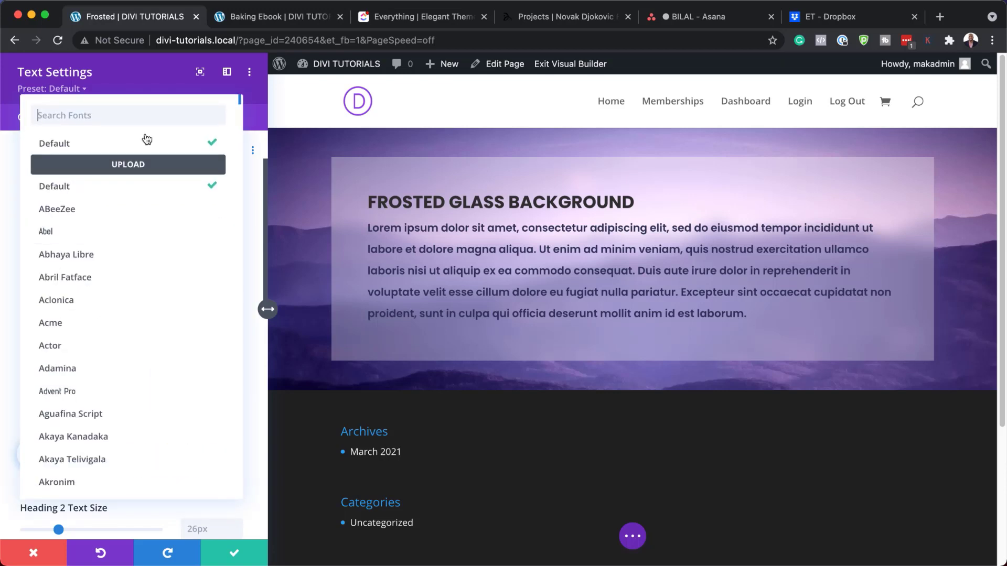
type("popp")
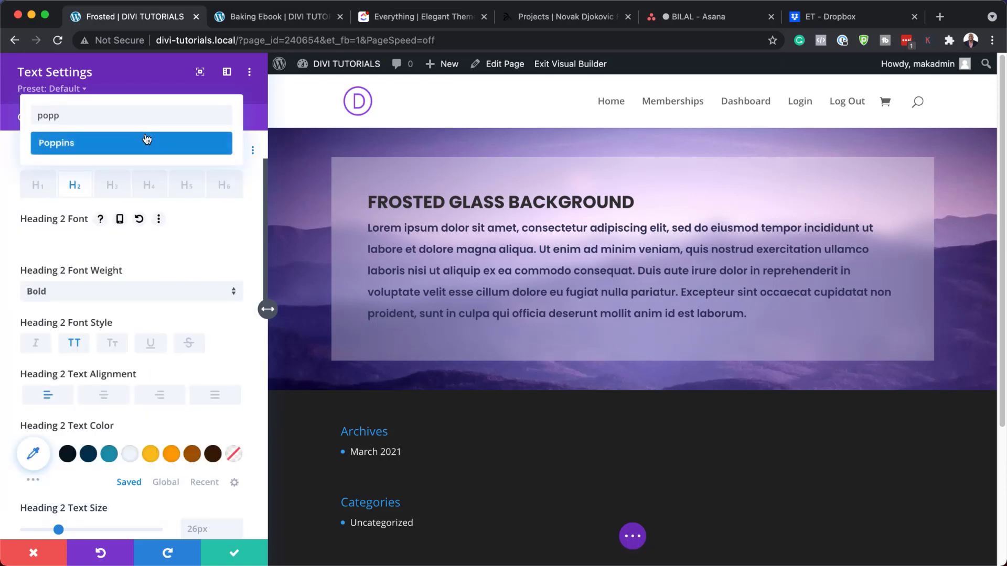
left_click(144, 147)
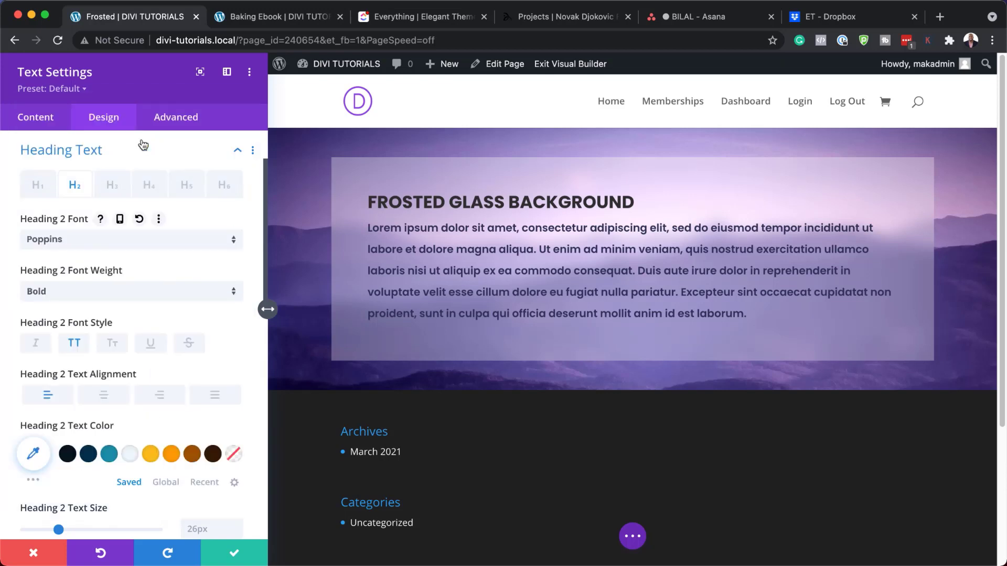
Step: Give the heading colour #33345b, size 70px, 2px letter spacing and 1.3em line height
left_click(33, 454)
type("33345b")
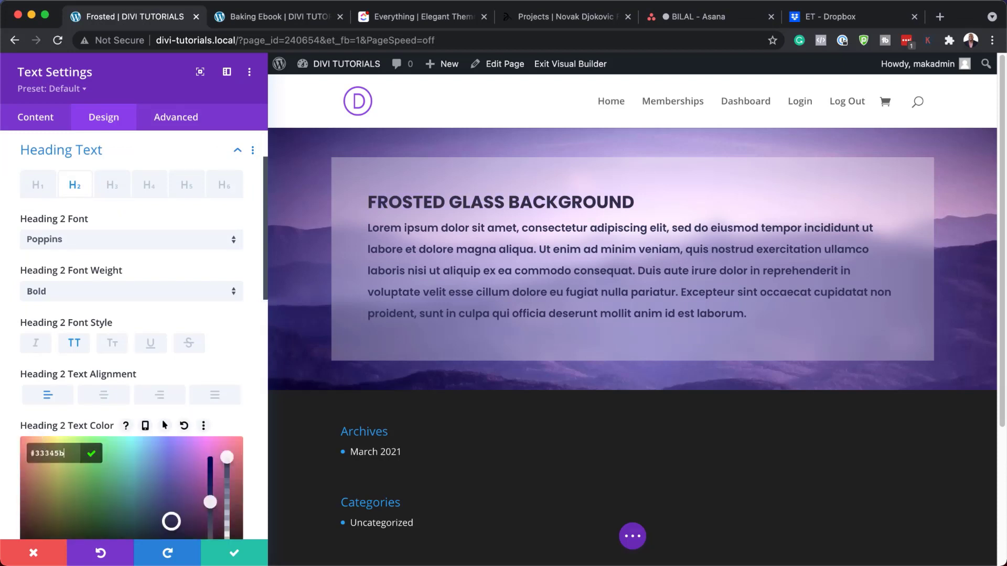
scroll(257, 429, "down", 5)
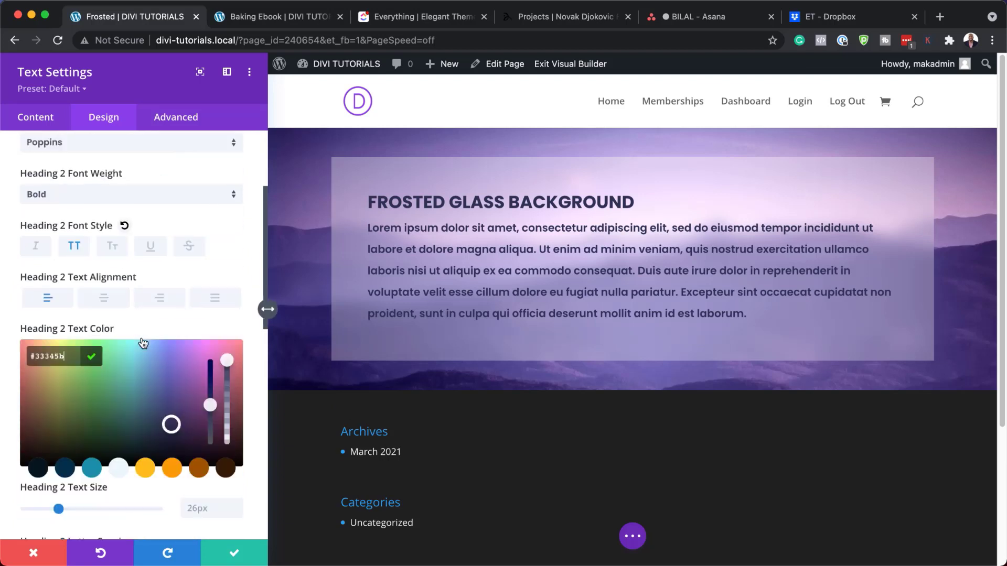
left_click(253, 425)
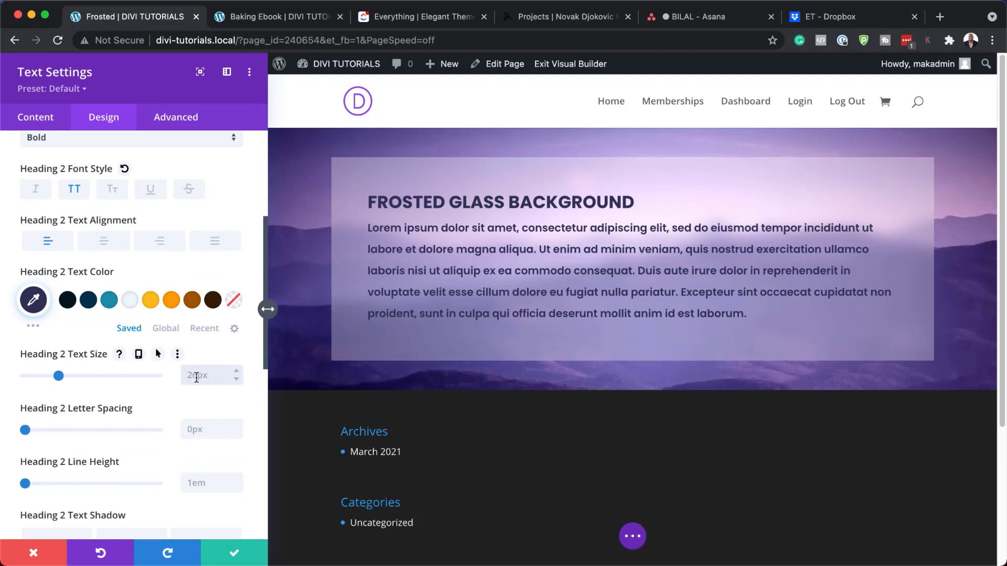
type("70px")
scroll(205, 426, "down", 1)
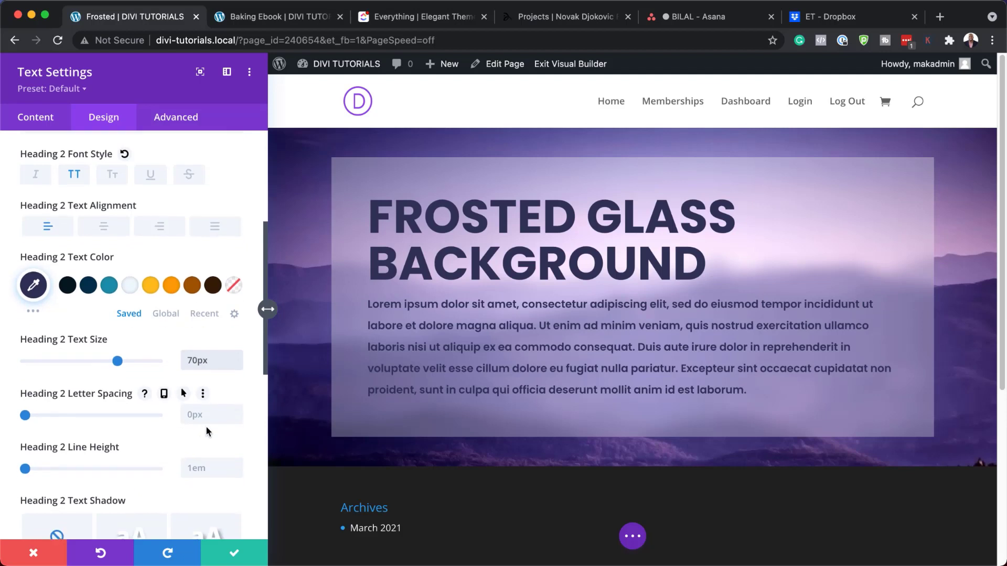
left_click(204, 414)
type("2")
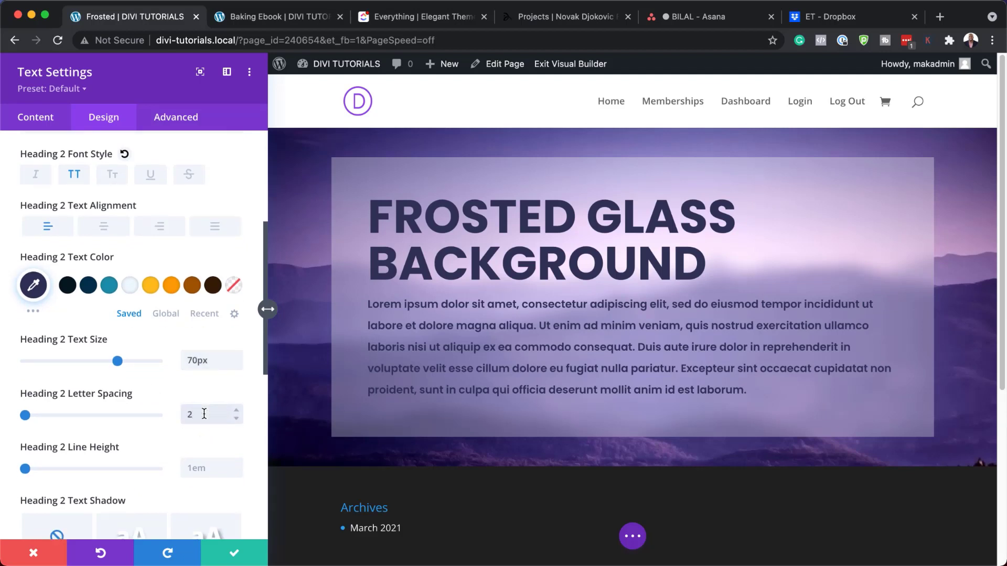
type("px")
left_click(194, 468)
type("1")
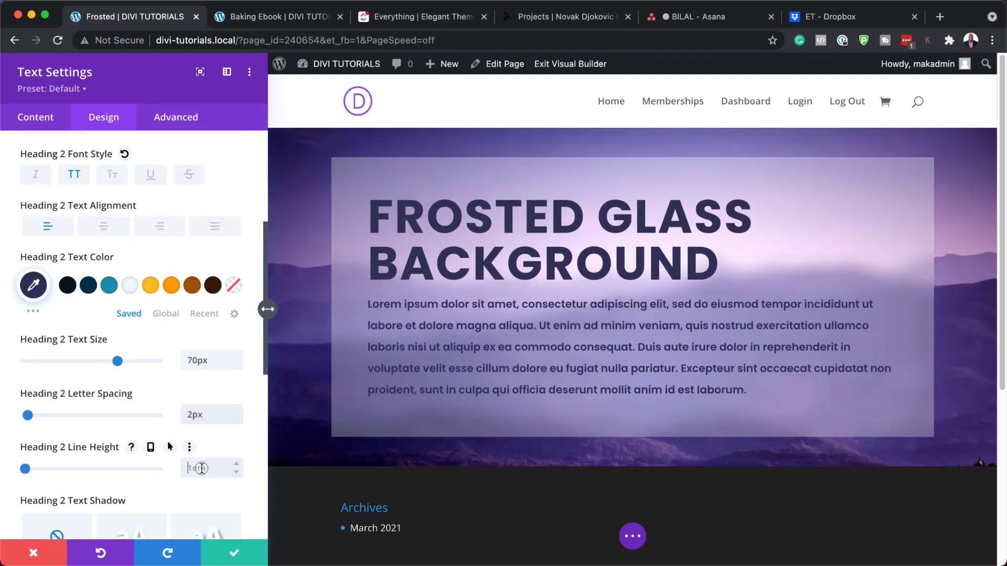
type(".3em")
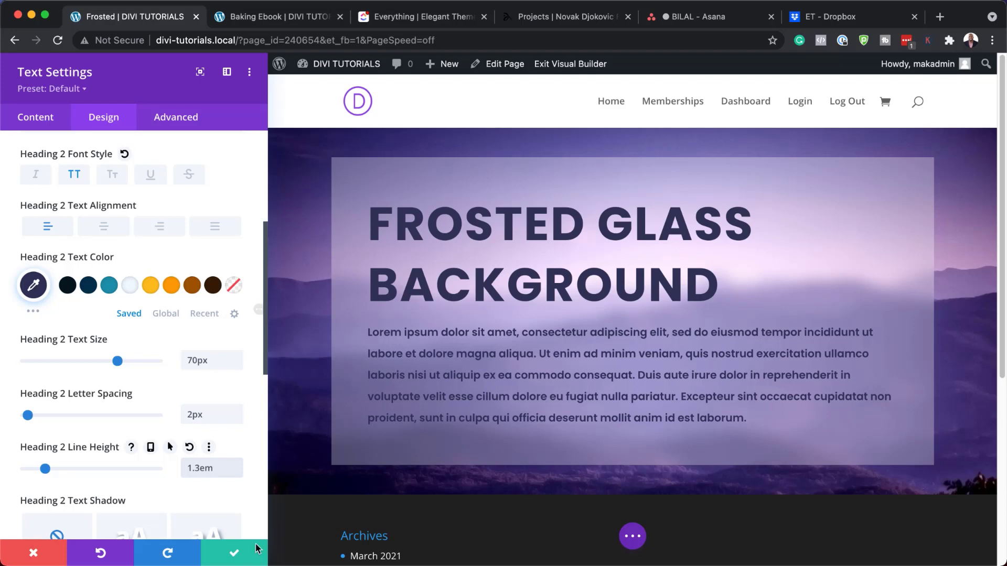
Step: Confirm the Text Settings with the green checkmark to finish the frosted panel
left_click(237, 555)
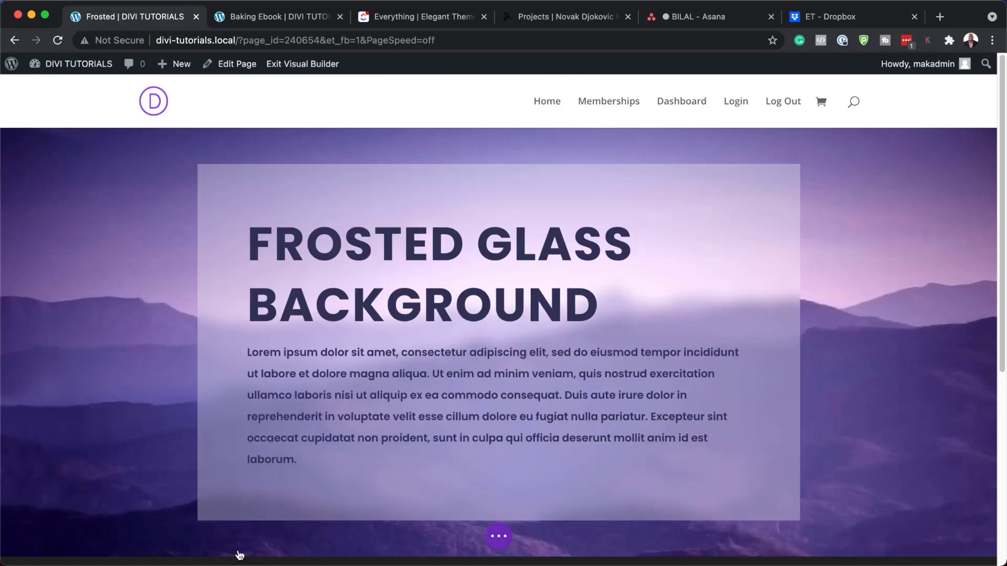